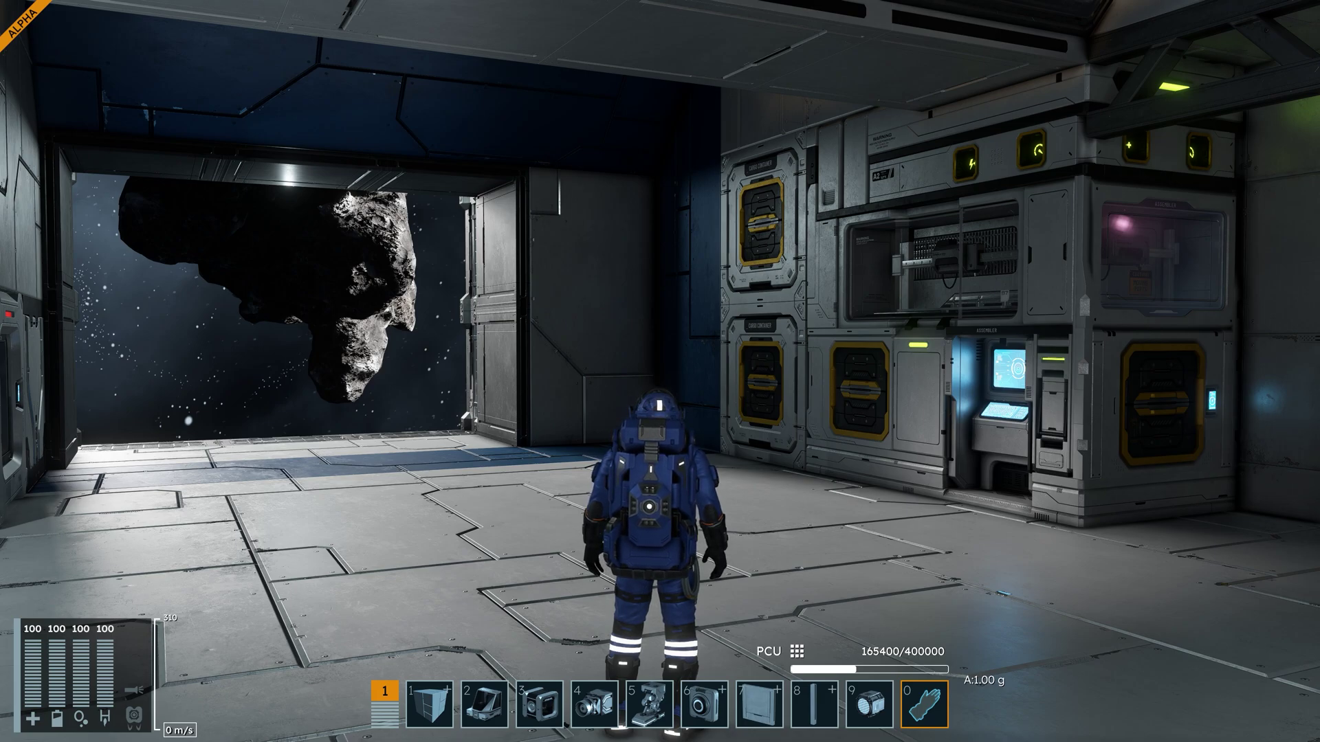
Place Square Windows, Window Slope, Window Slope Long and slanted triangle window blocks in toolbar slots 4–7
key("g")
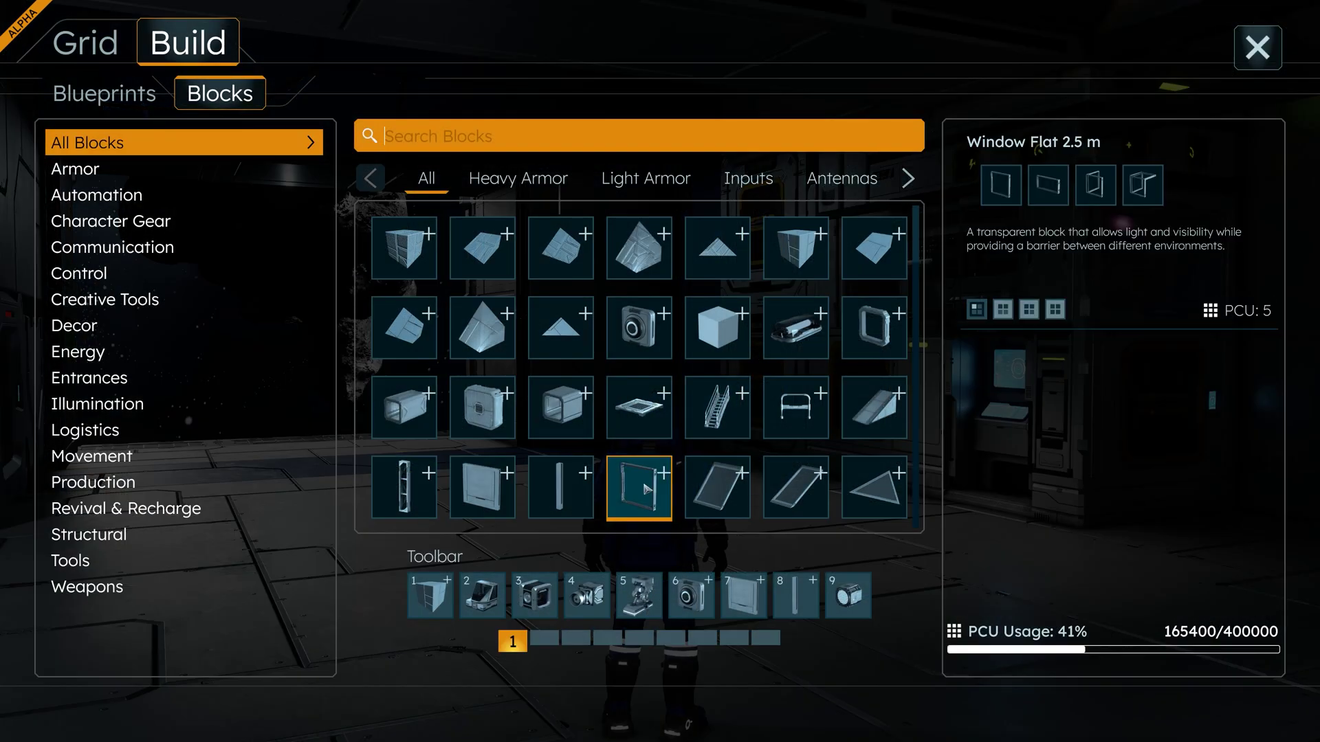
left_click_drag(646, 489, 586, 595)
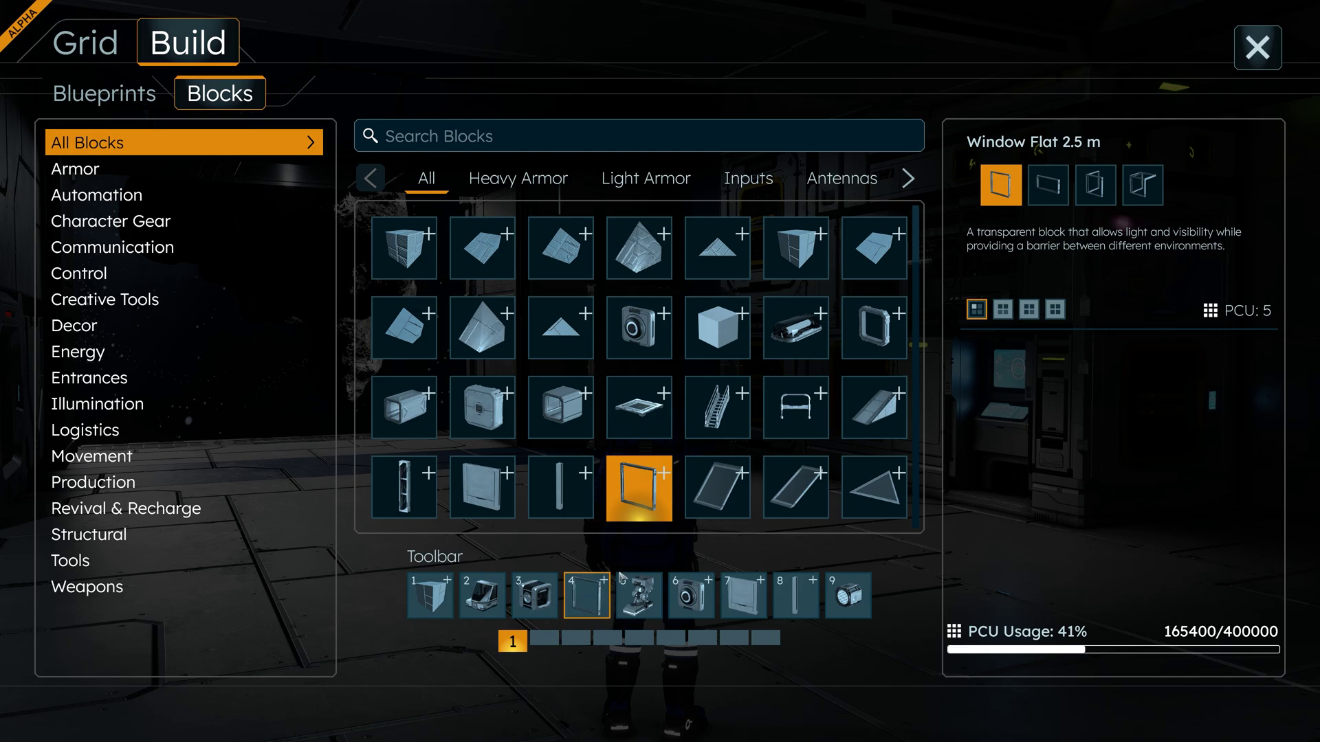
left_click_drag(723, 492, 640, 595)
left_click_drag(790, 499, 690, 602)
left_click_drag(875, 489, 756, 603)
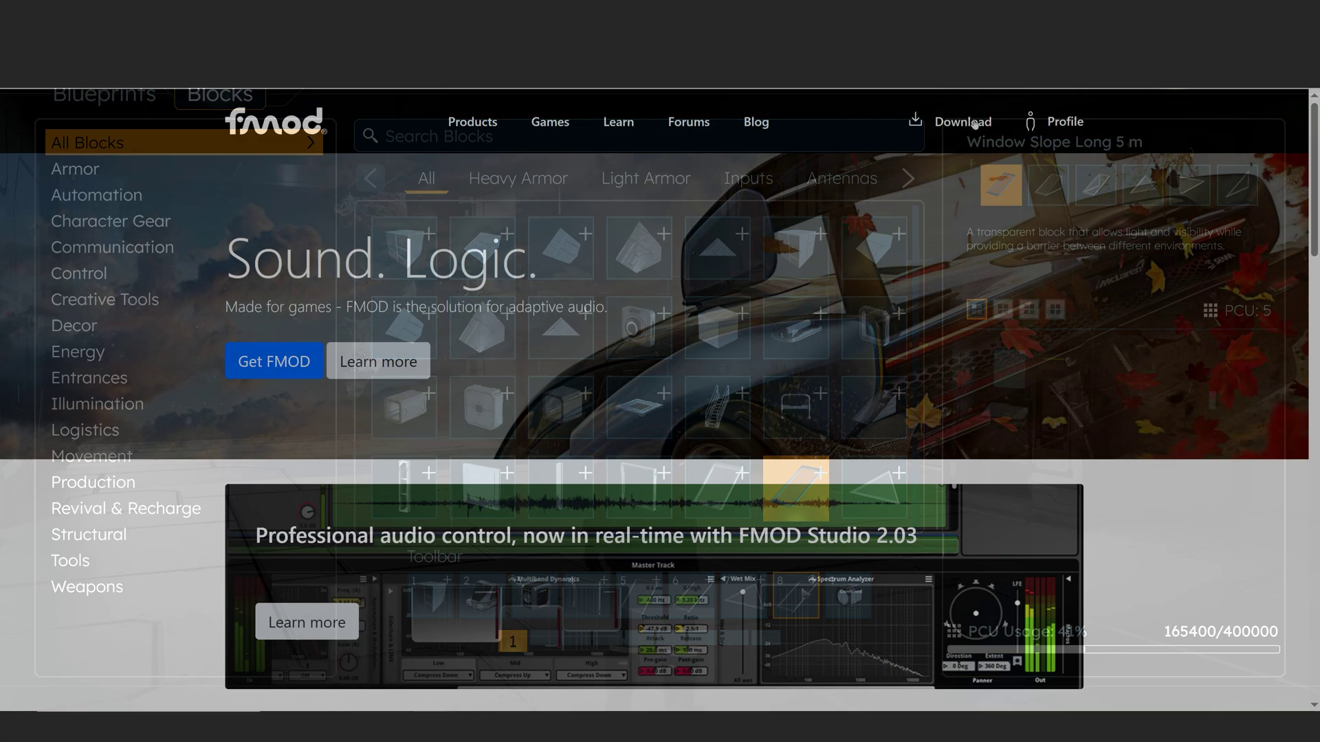
On fmod.com's download page, list FMOD Studio builds filtered to version 2.02
left_click(974, 124)
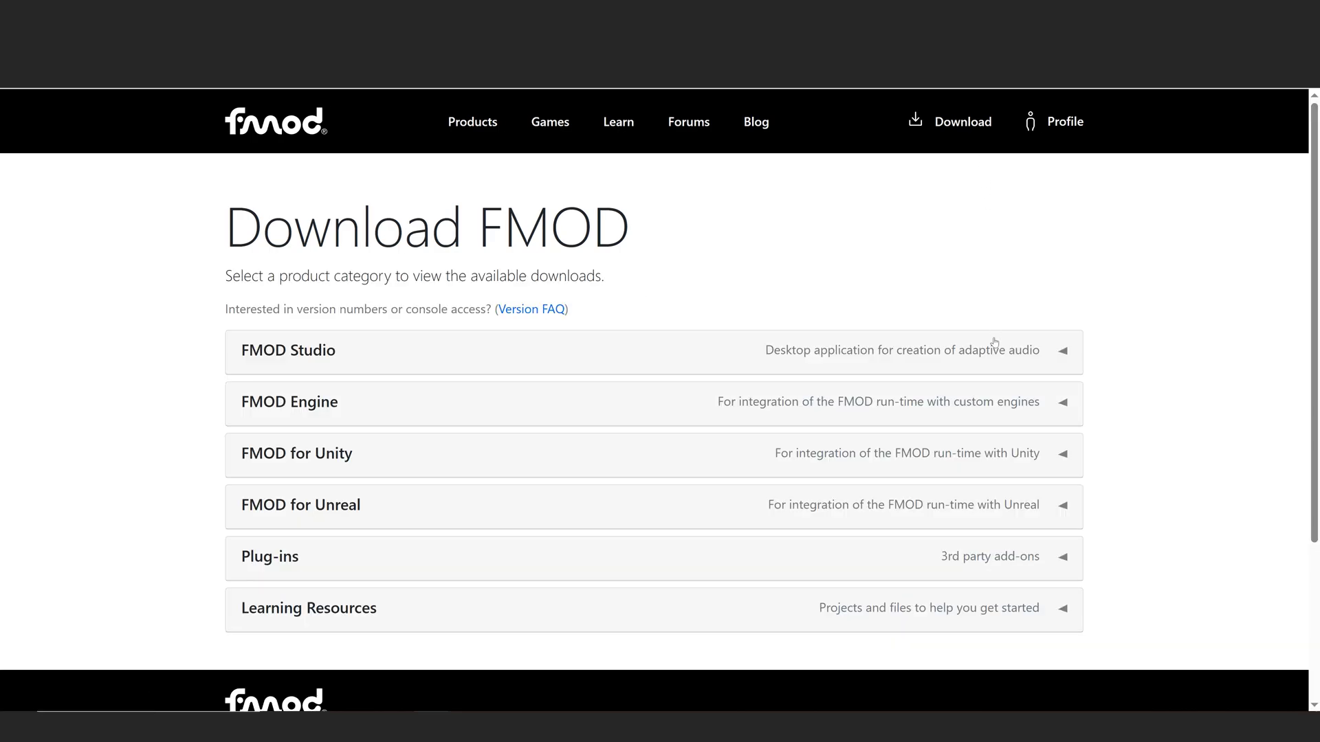
left_click(993, 342)
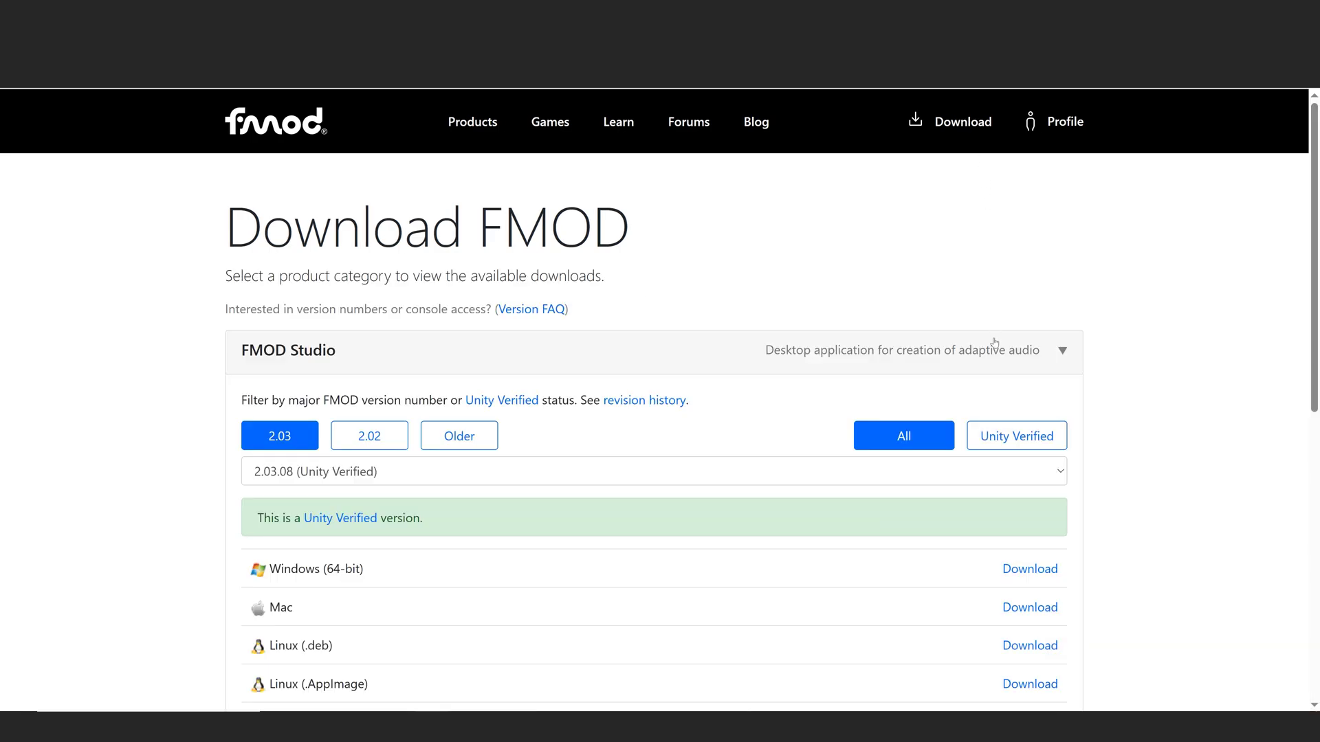
left_click(374, 442)
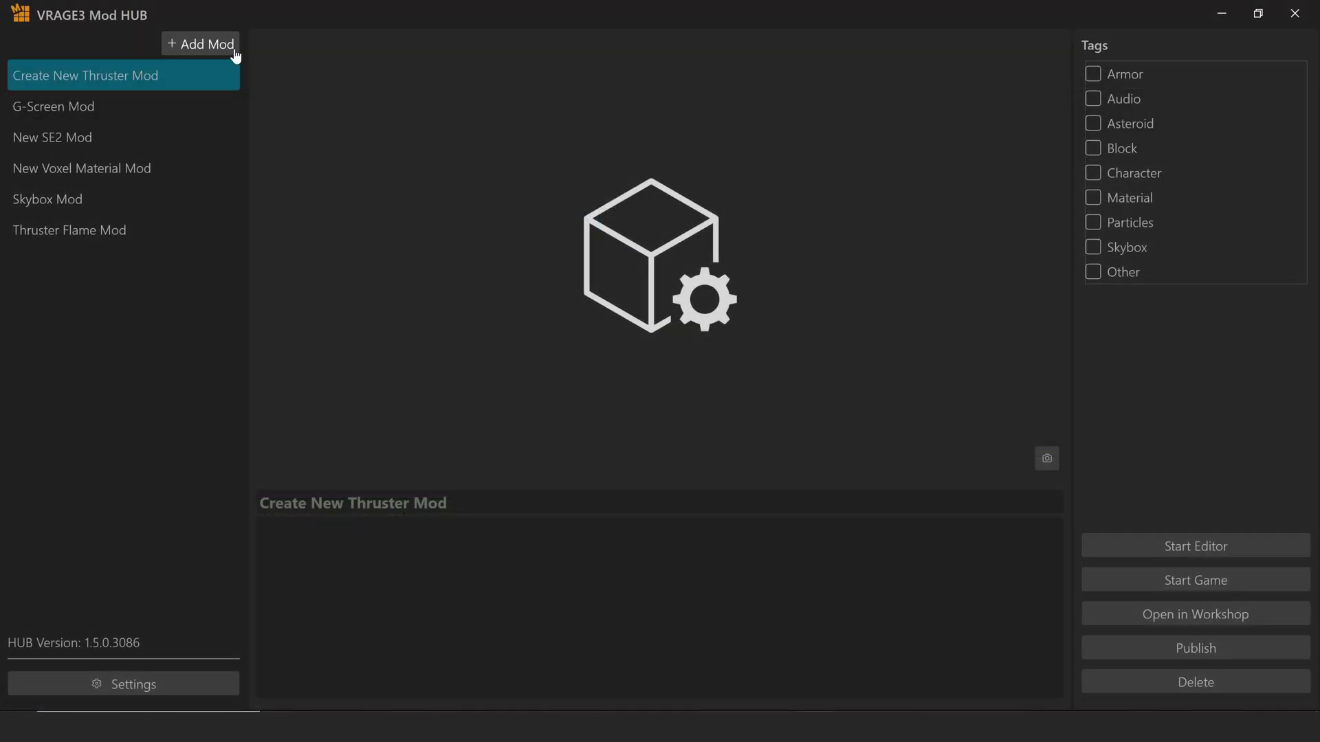
Add a new mod titled 'UI Sound Mod' and start the mod editor for it
left_click(206, 44)
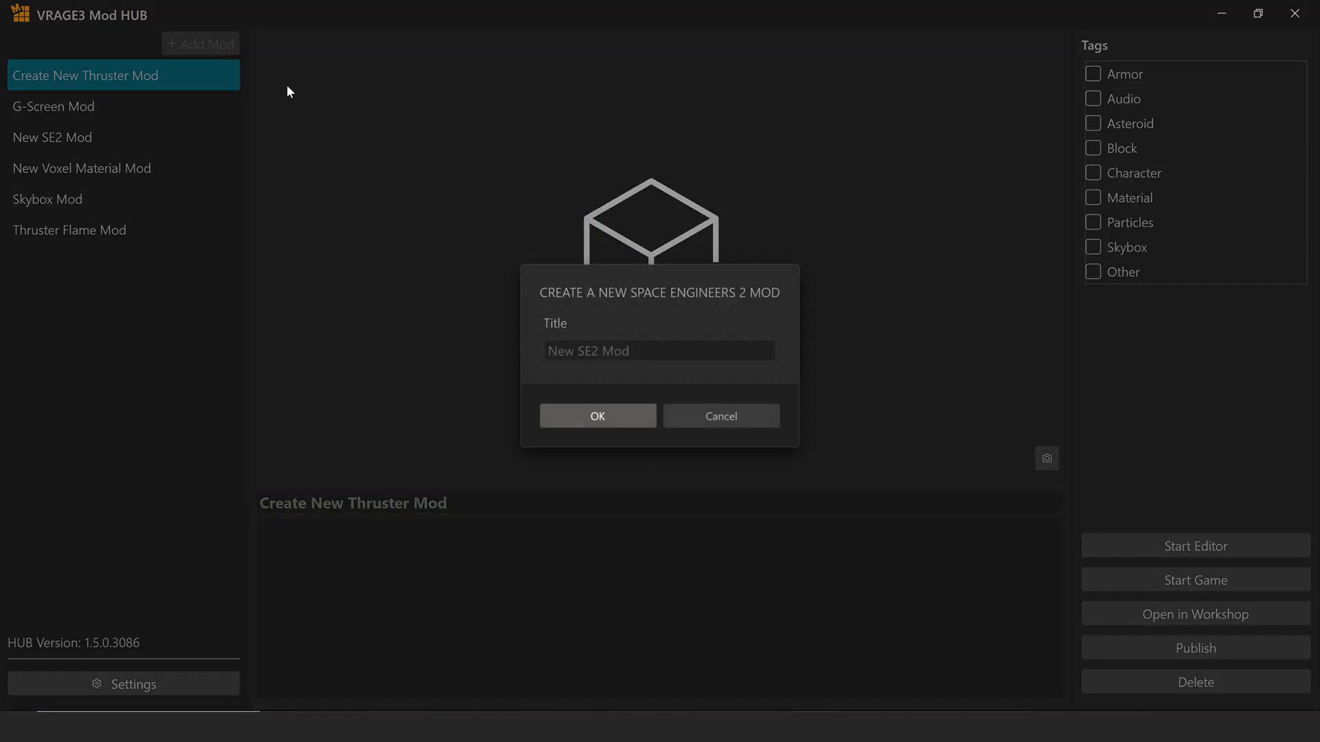
double_click(586, 351)
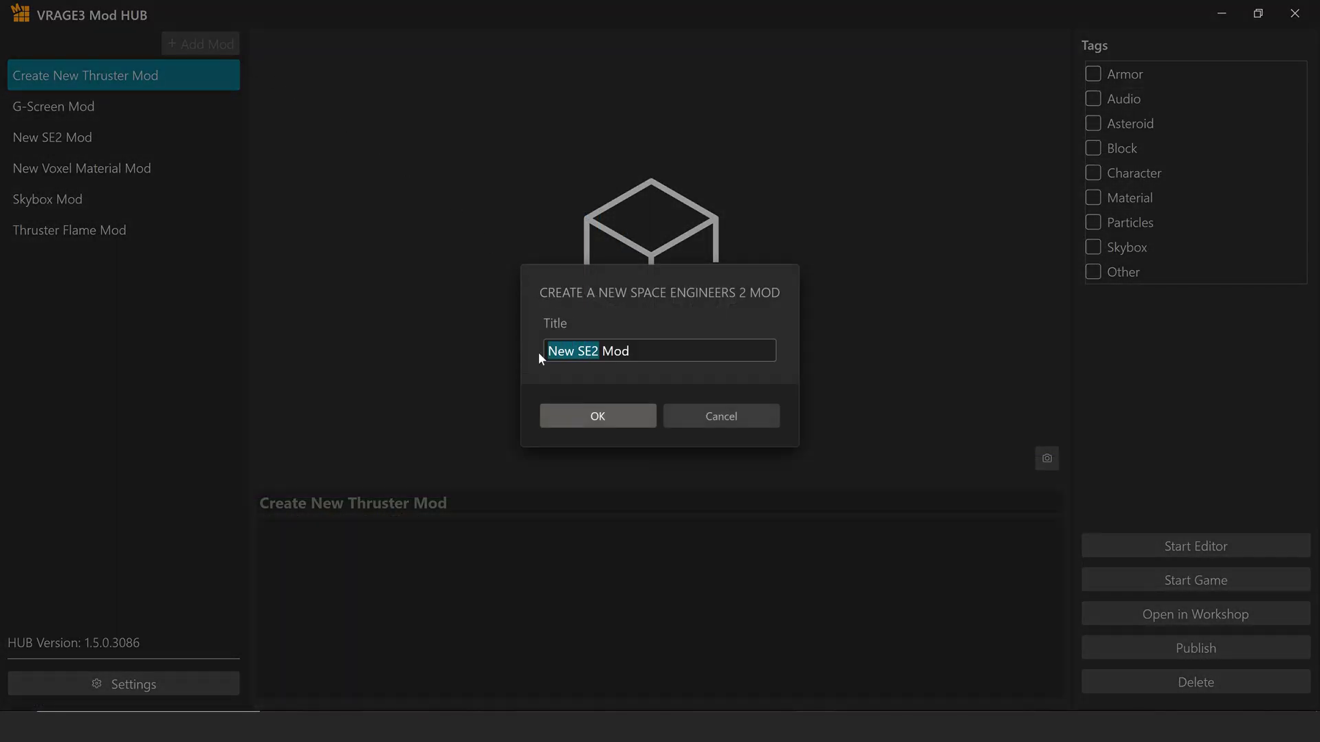
type("UI Sound")
left_click(606, 424)
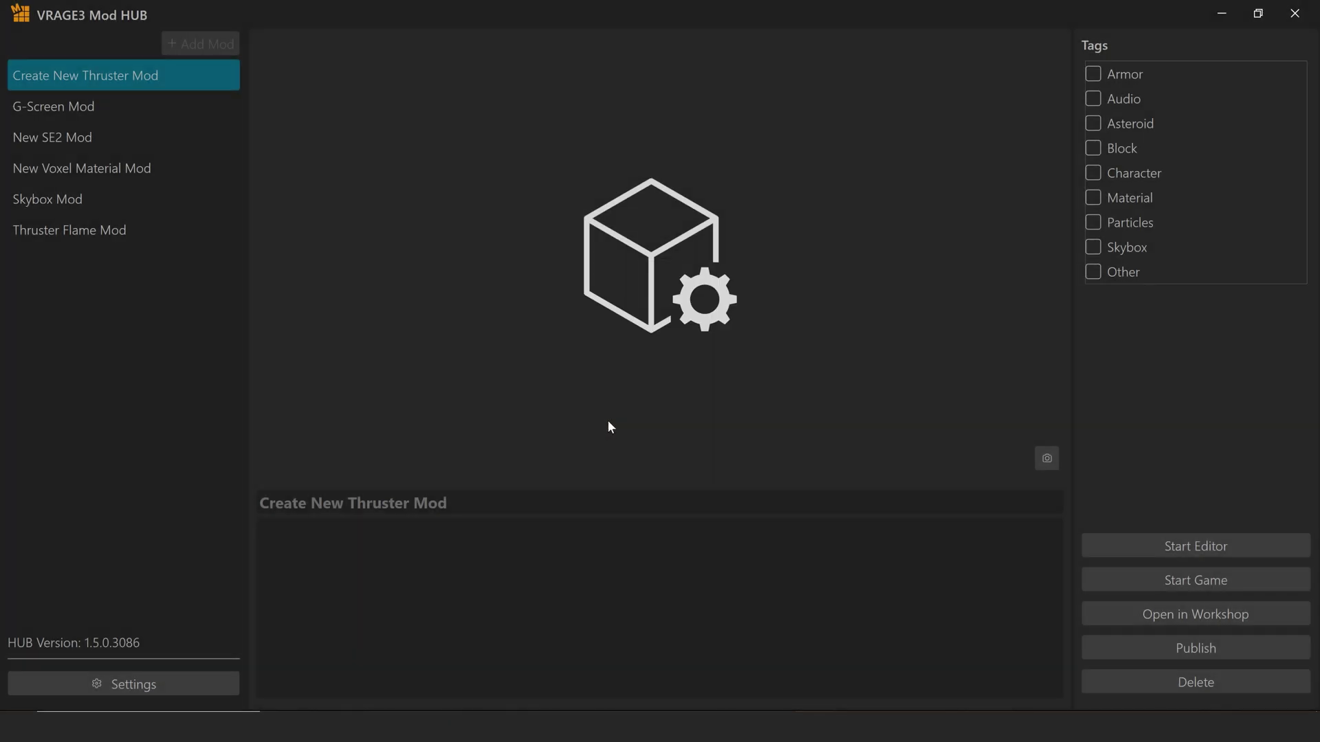
left_click(1155, 545)
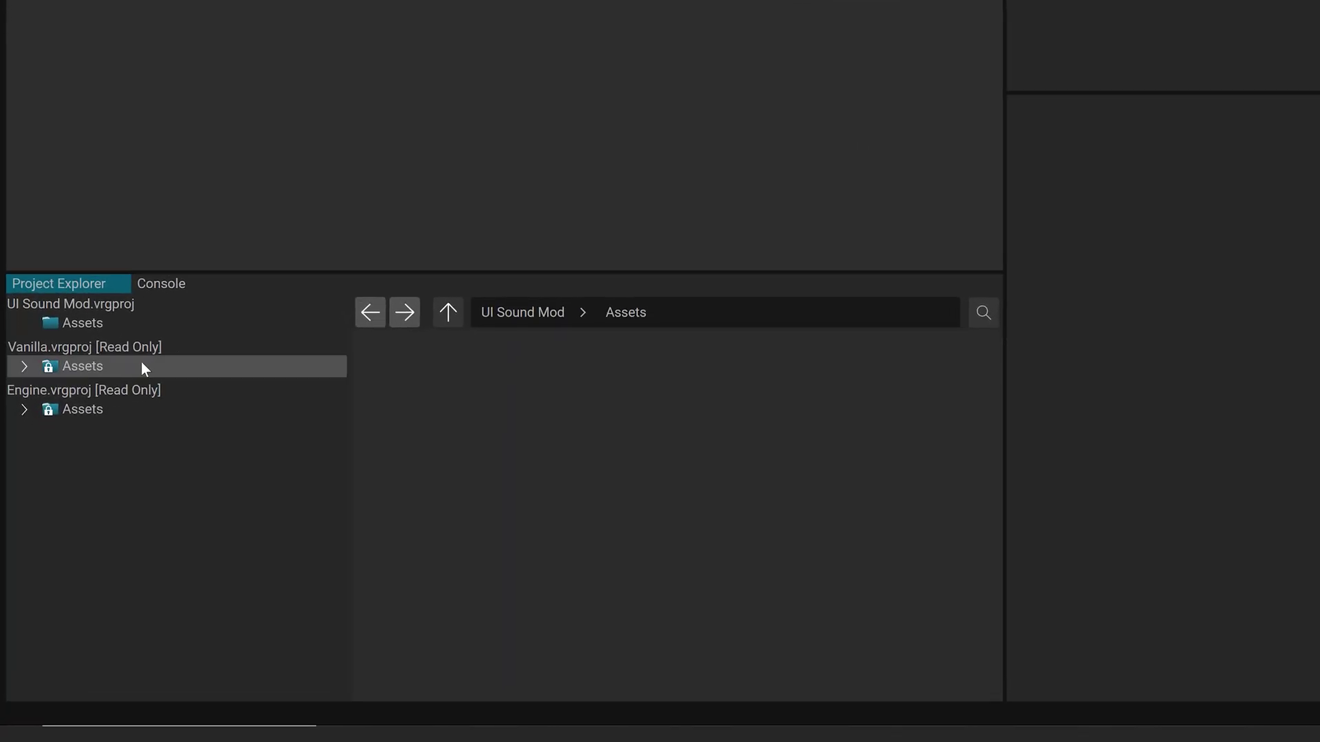
Browse Vanilla > Assets > System > Configurations and view InventoryEffectsSessionComponentConfiguration.def in the Inspector
double_click(143, 364)
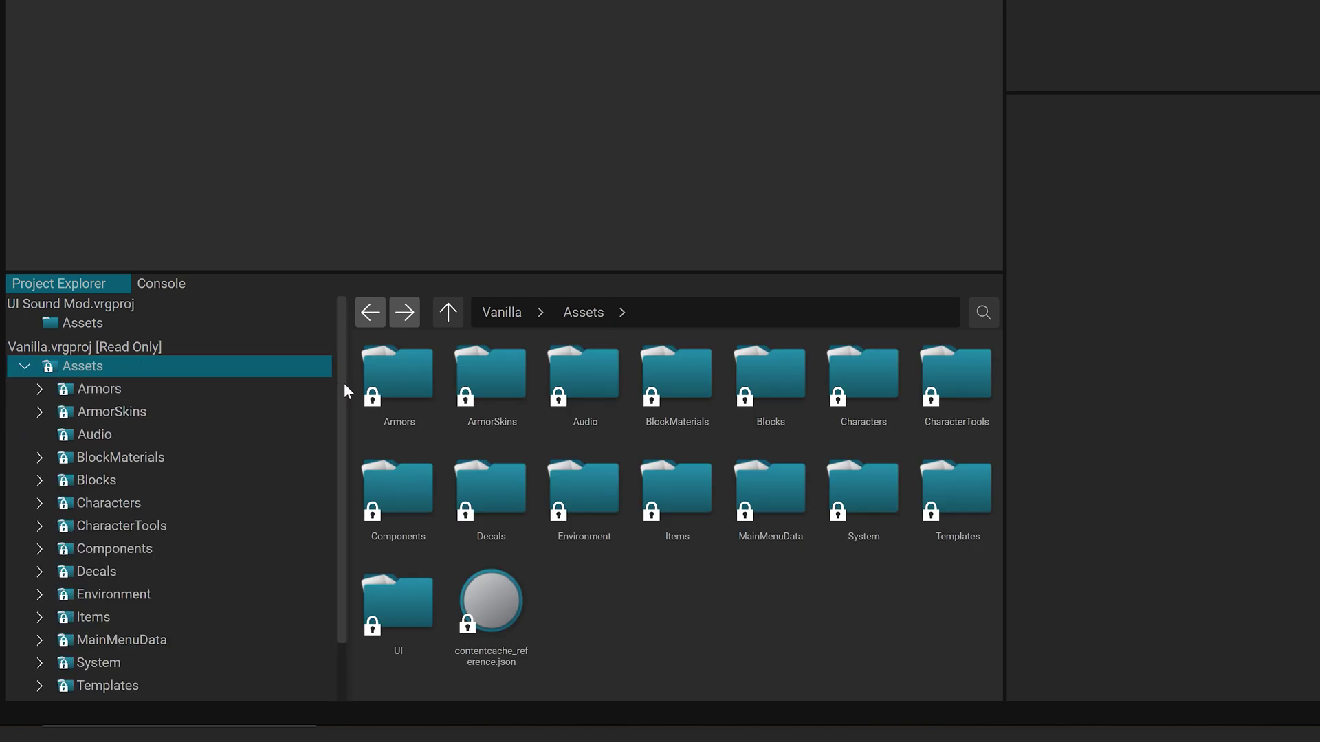
scroll(344, 398, "down", 1)
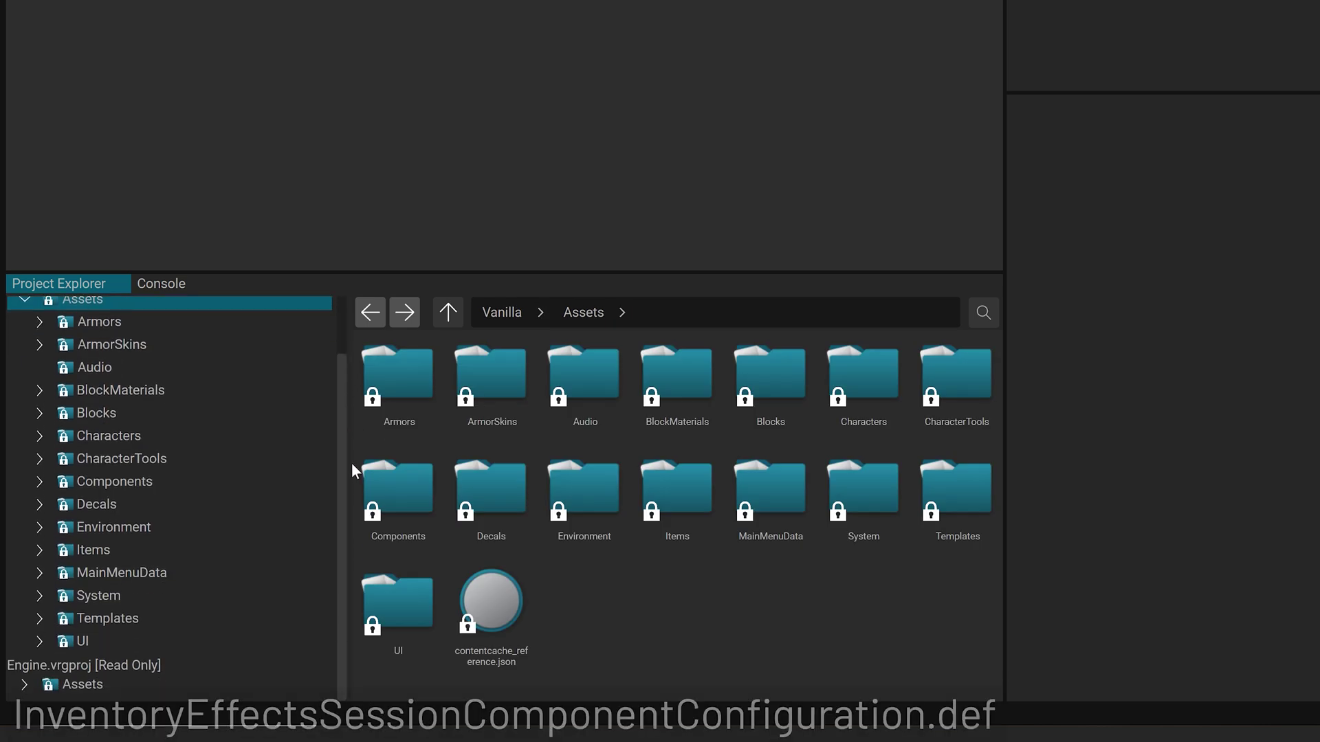
double_click(201, 594)
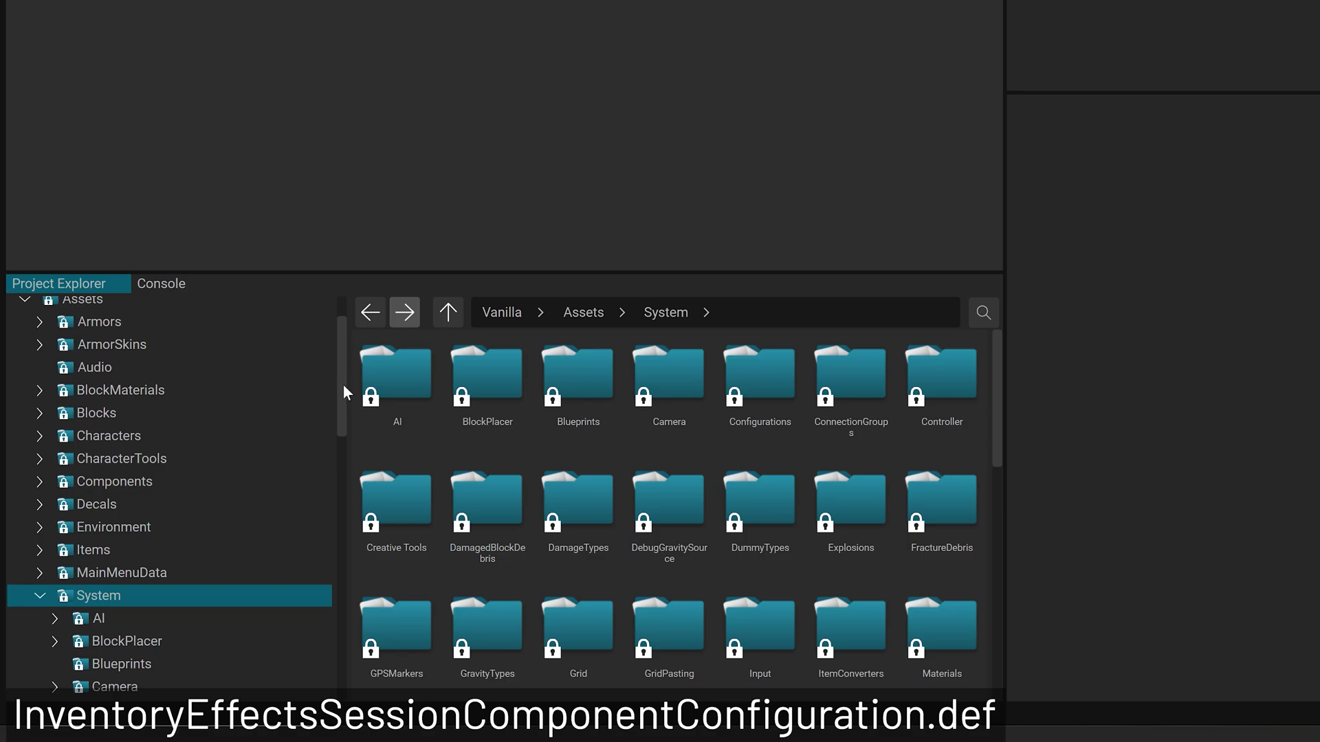
left_click_drag(344, 386, 336, 446)
double_click(219, 502)
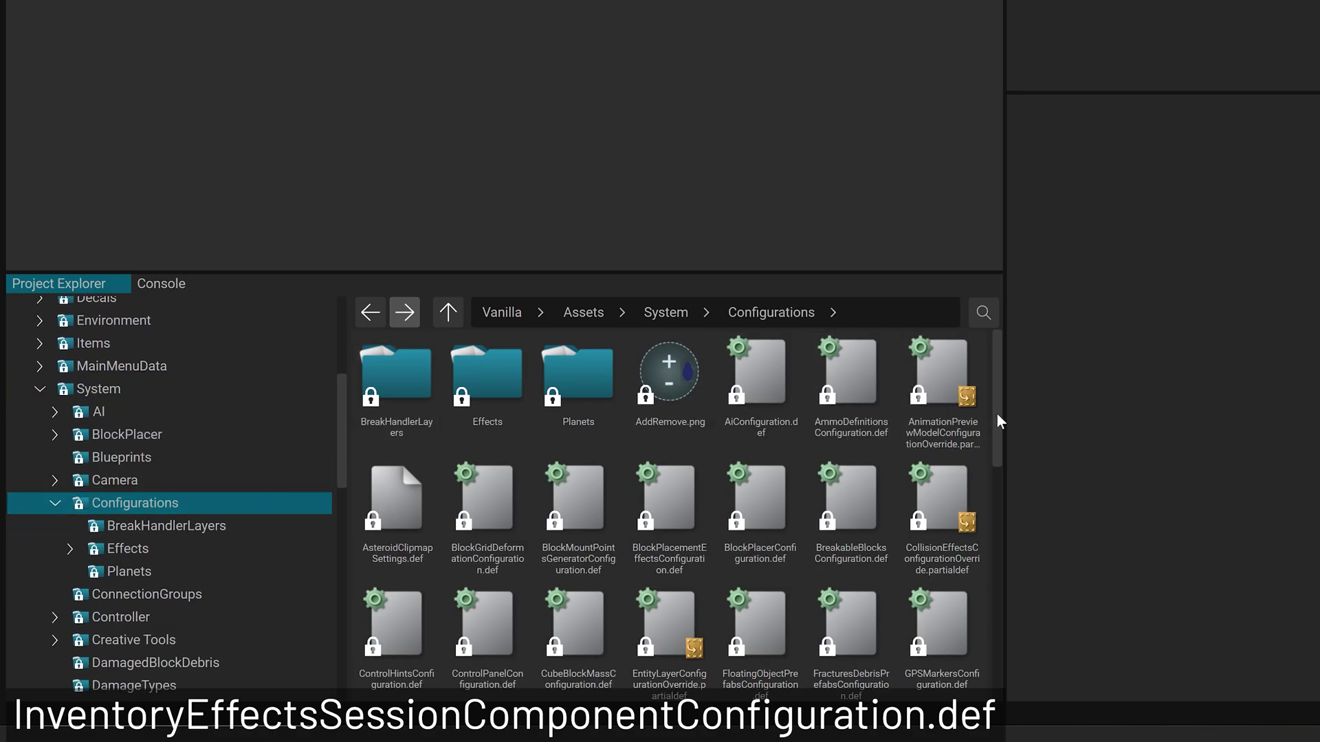
left_click_drag(996, 414, 1016, 575)
left_click(390, 451)
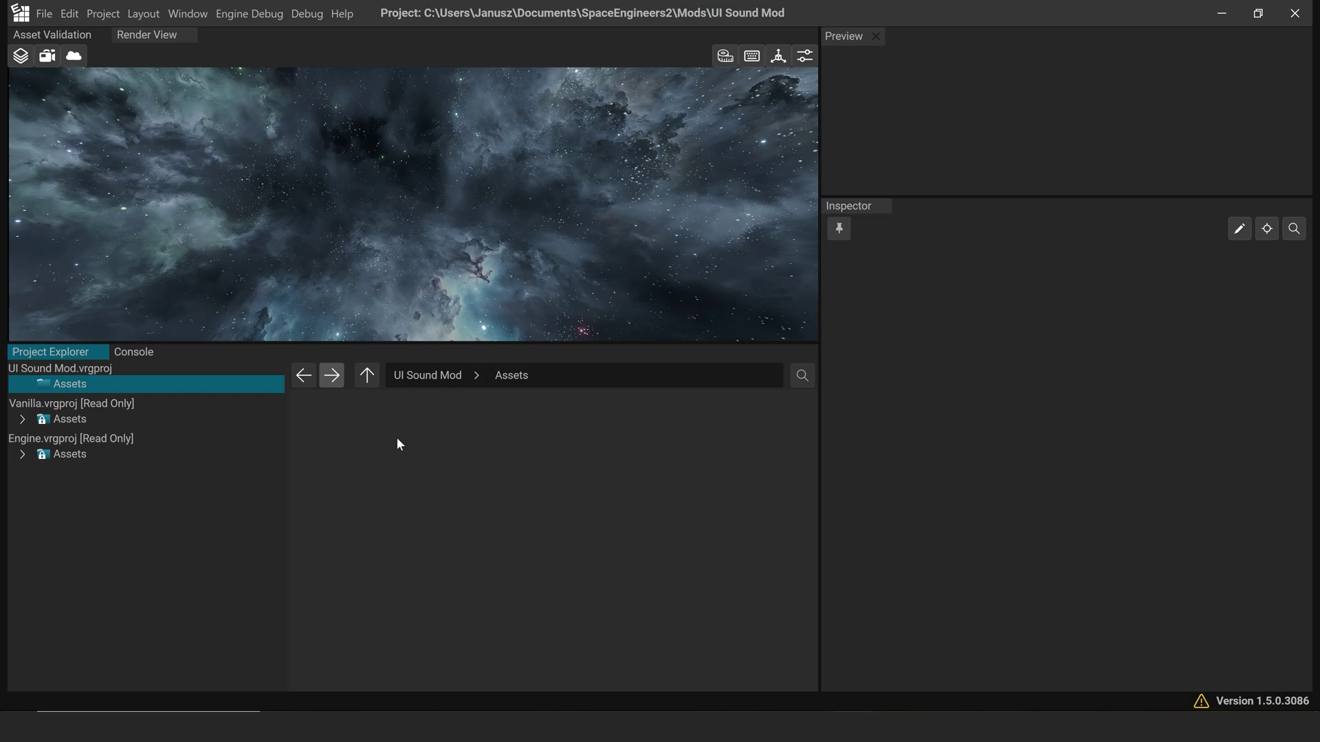
Create a 'New FMOD SFX Project' asset in the mod's Assets and open it in FMOD Studio
right_click(397, 440)
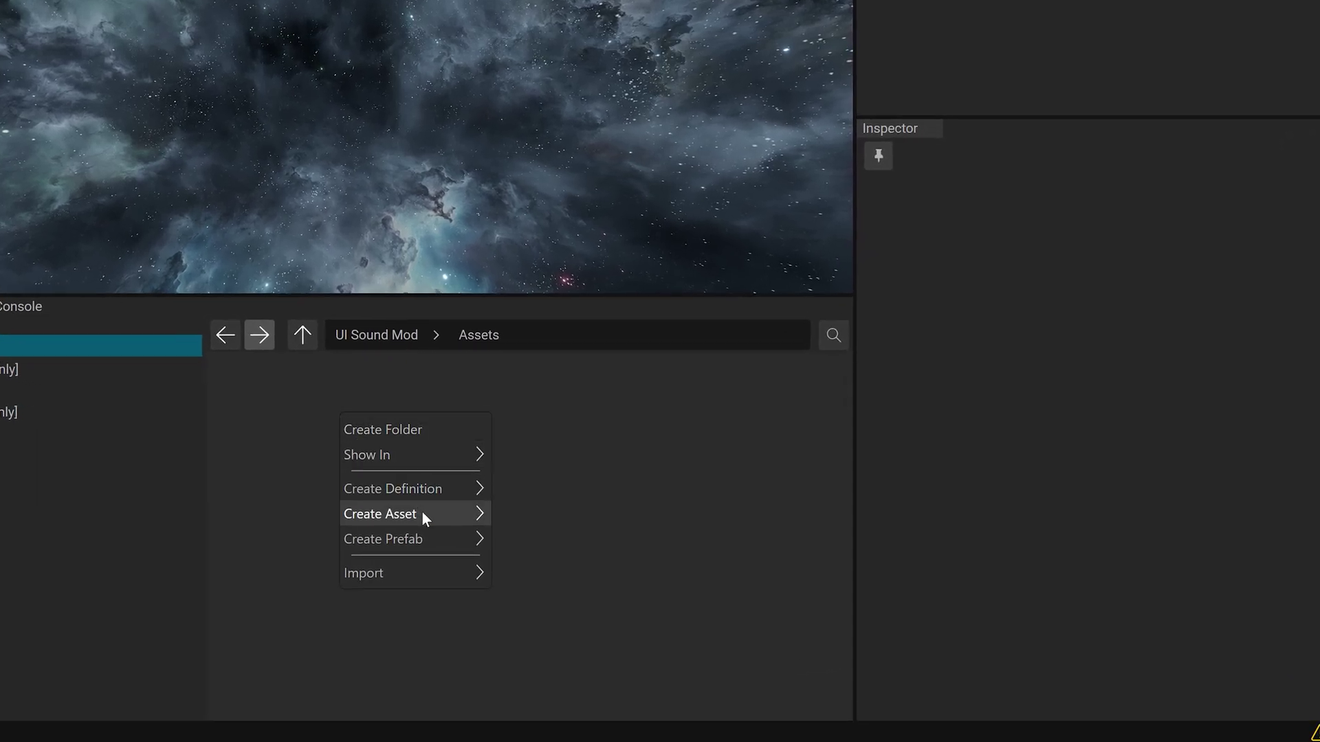
mouse_move(422, 512)
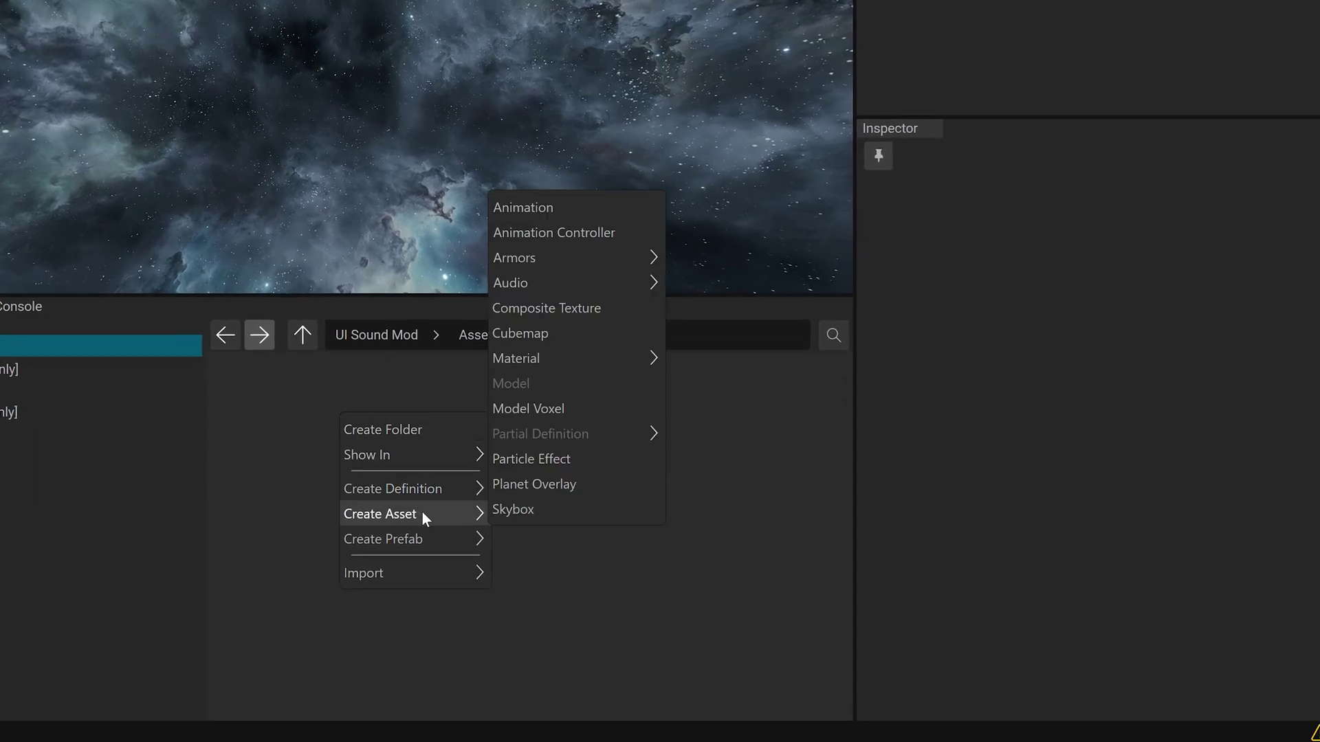
mouse_move(637, 290)
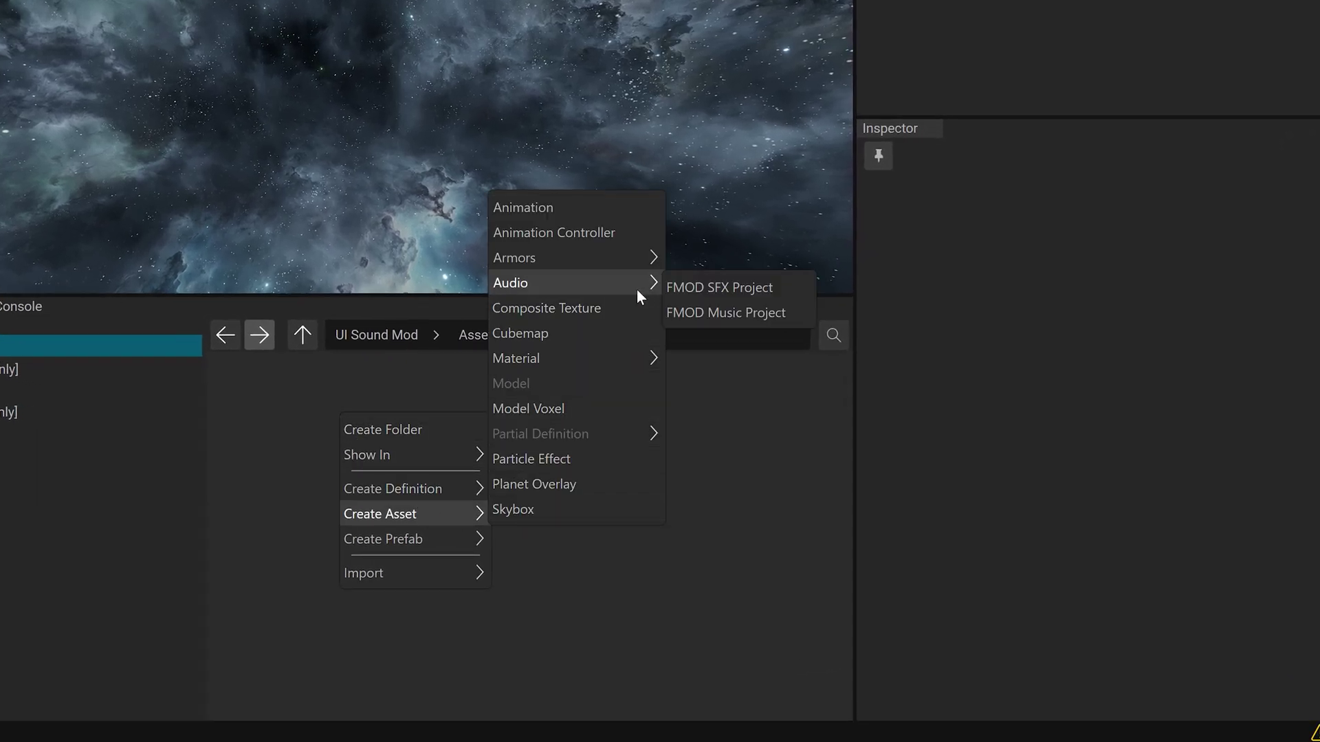
left_click(779, 284)
left_click(622, 357)
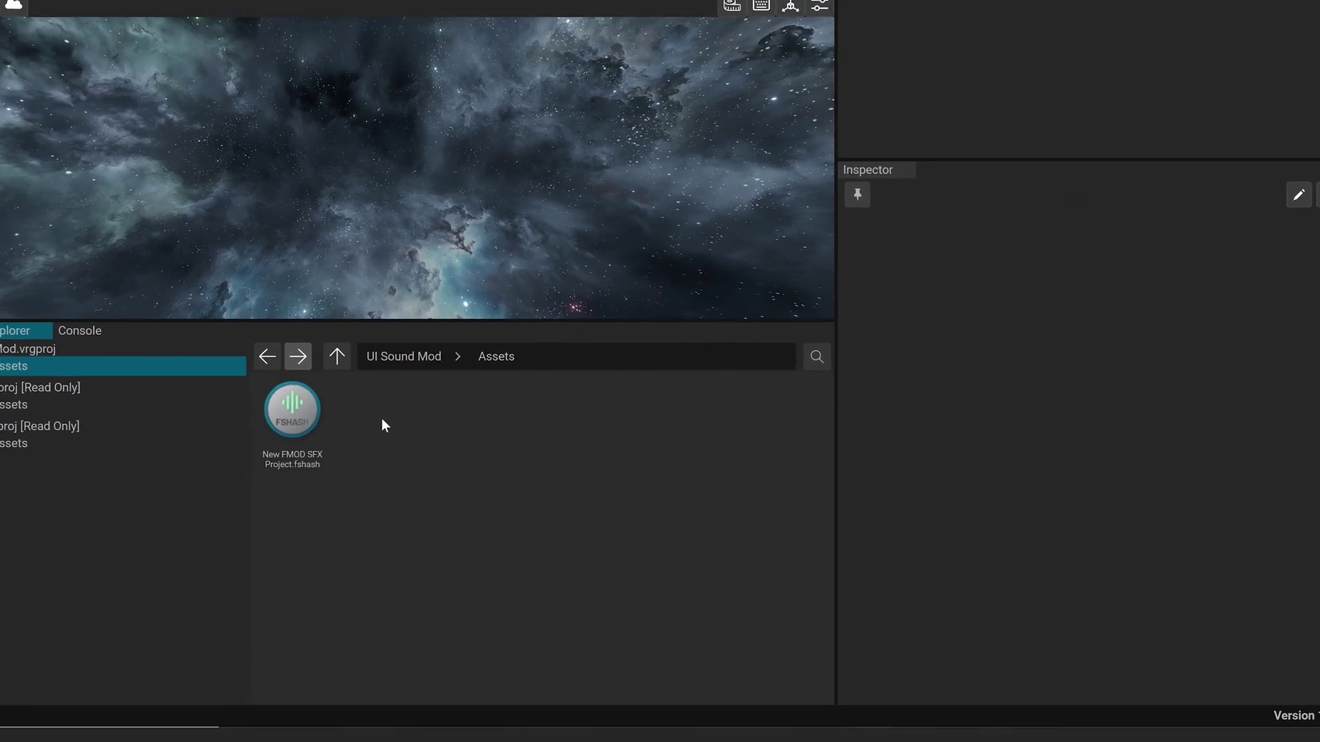
left_click(290, 423)
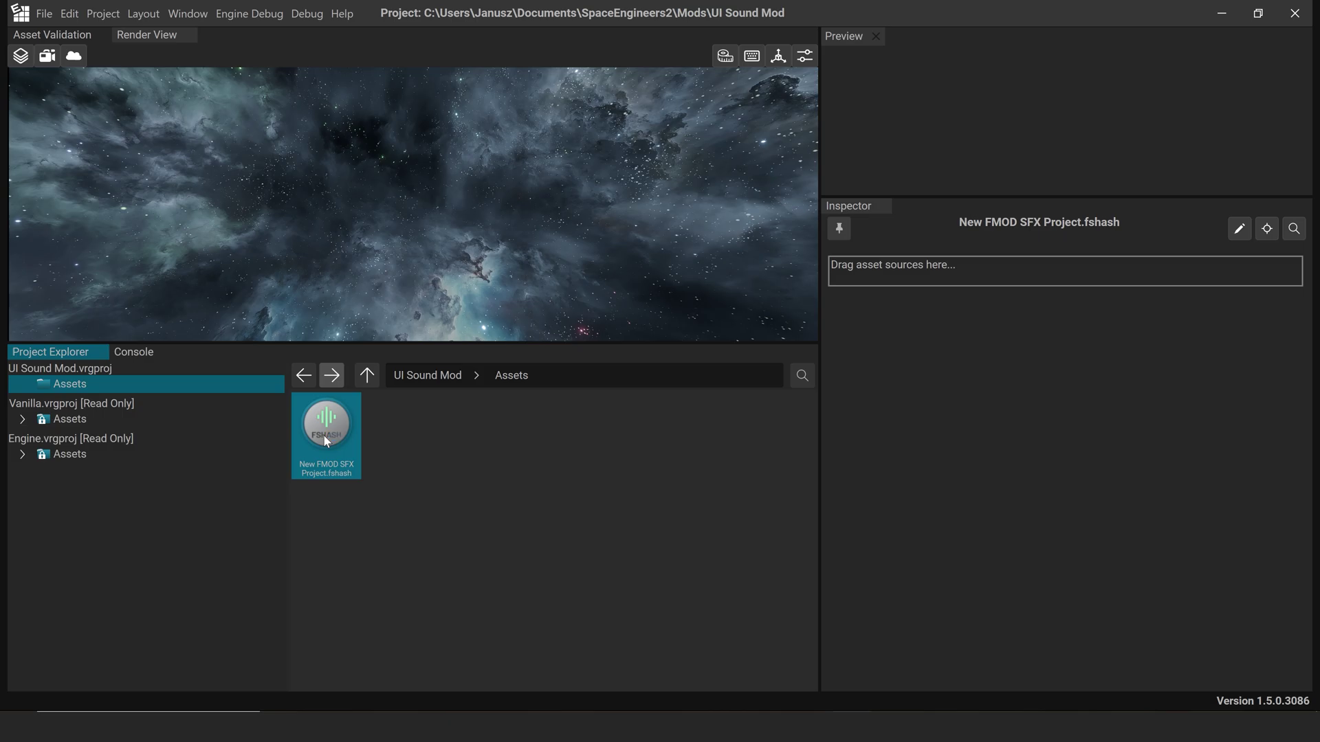
double_click(325, 440)
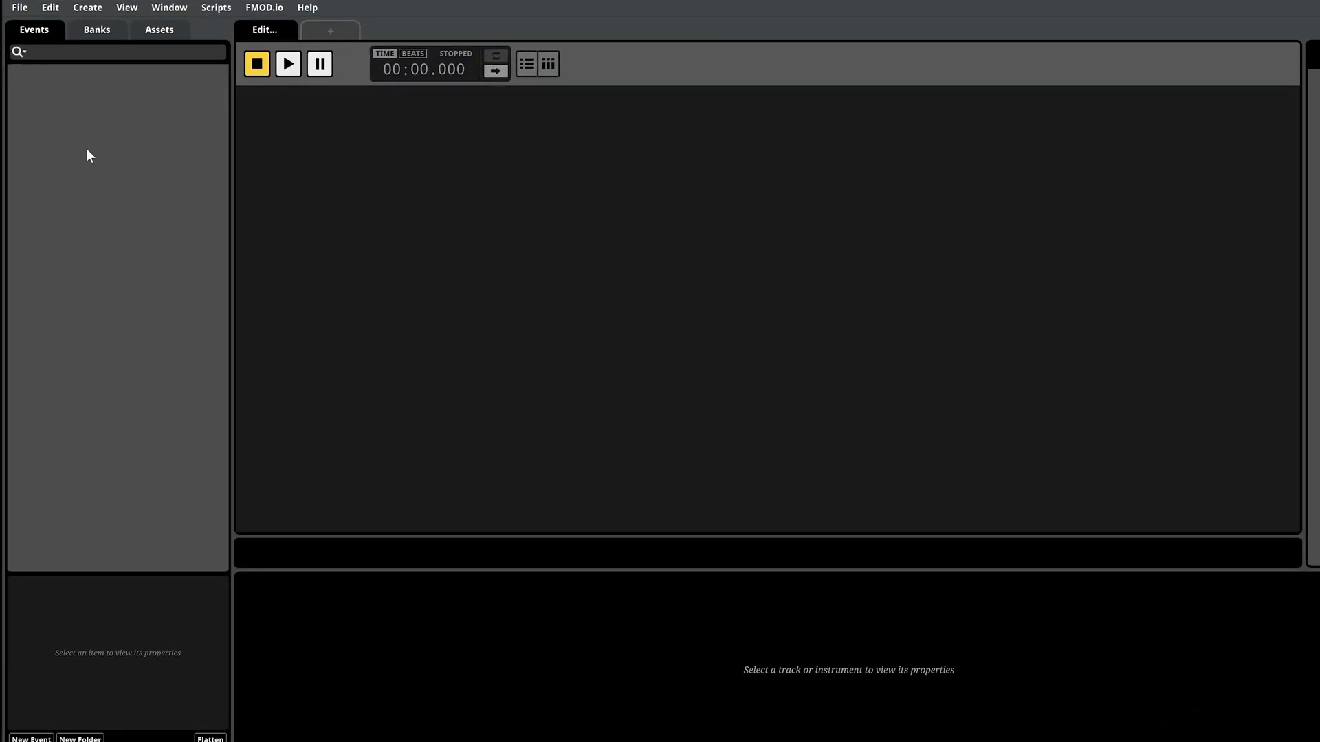
Create a 2D timeline event keeping the default name 'New Event'
right_click(87, 149)
mouse_move(139, 177)
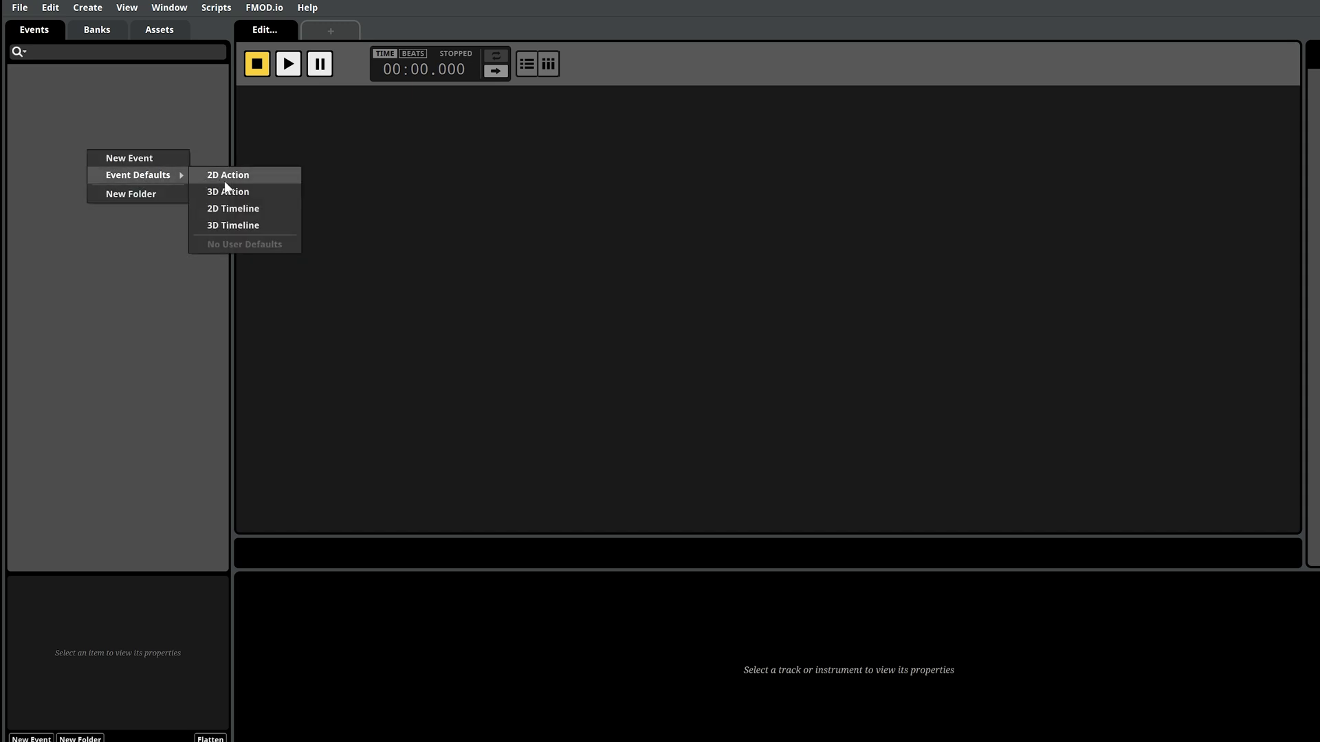
left_click(266, 207)
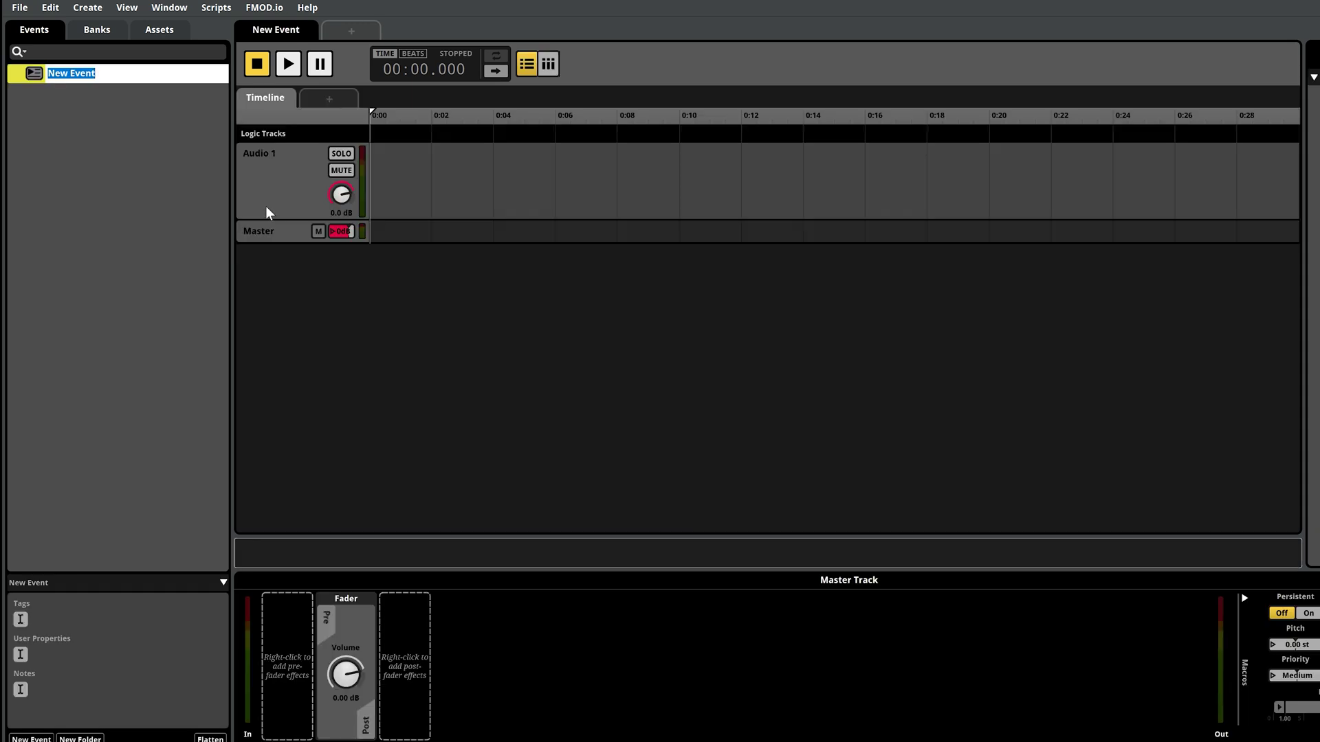
left_click(128, 151)
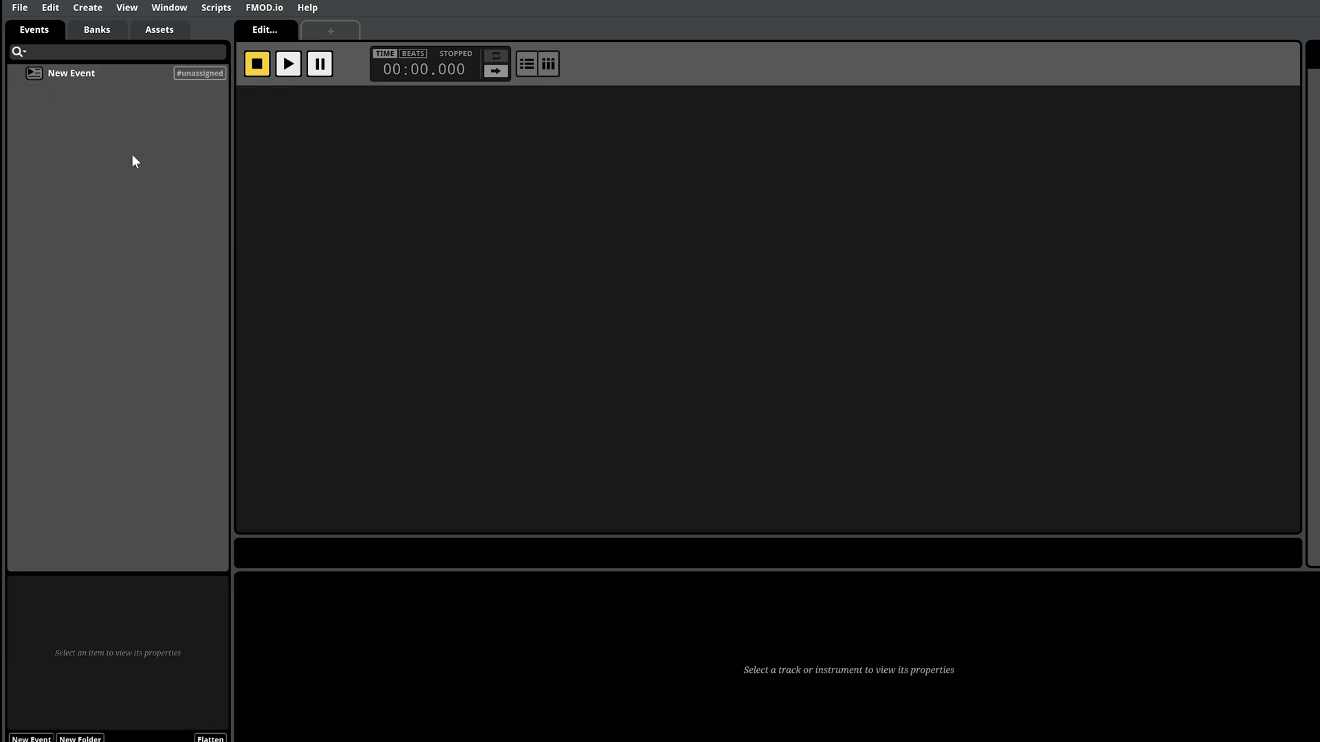
left_click(109, 72)
Assign New Event to the New FMOD SFX Project bank and place RealImpMetalMetal4Cat3d04.wav on Audio 1 at 0:00
right_click(110, 72)
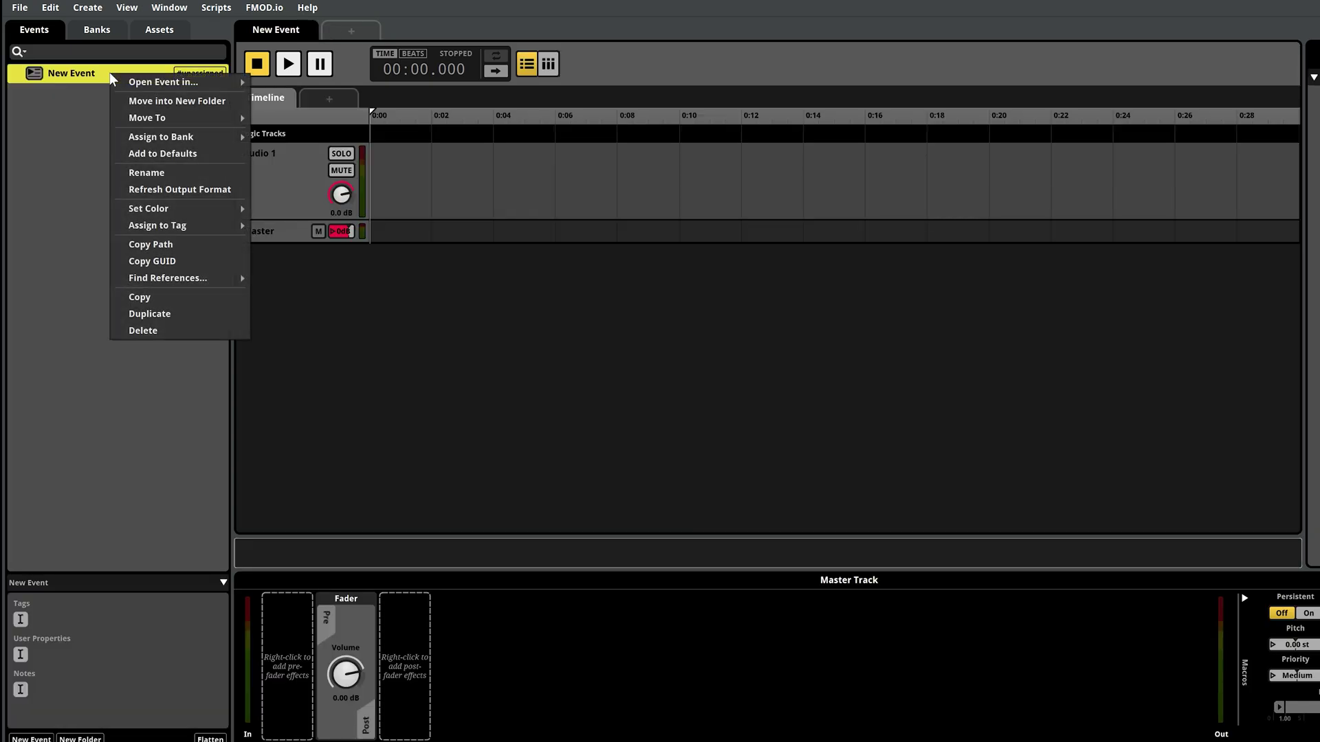
mouse_move(194, 134)
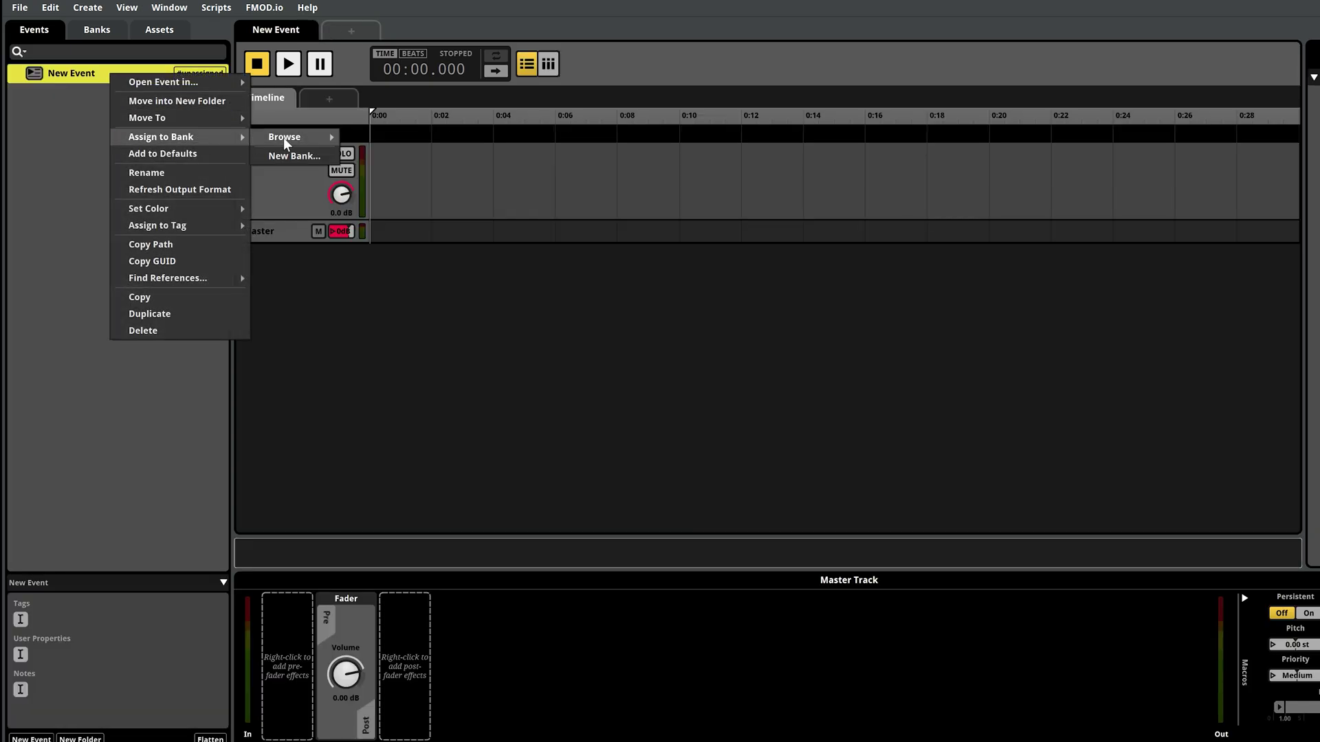
mouse_move(284, 139)
left_click(430, 174)
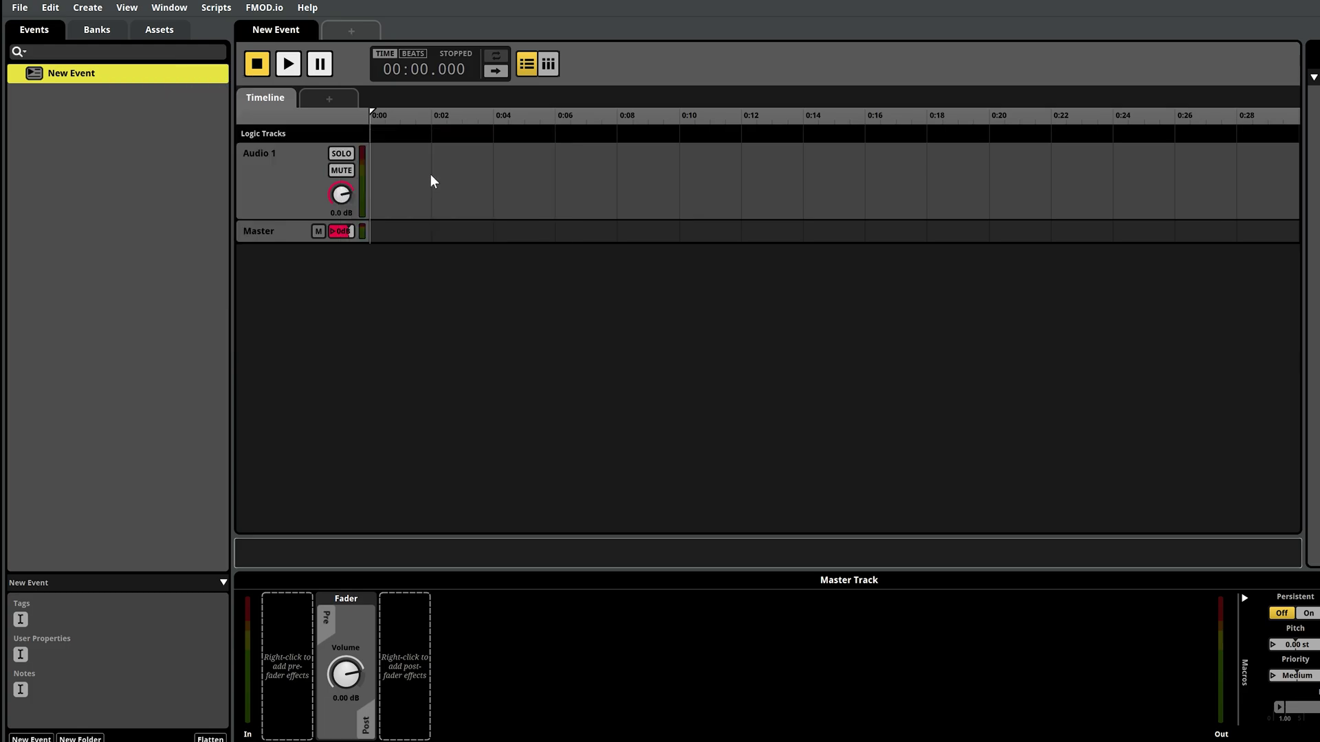
left_click_drag(81, 341, 455, 199)
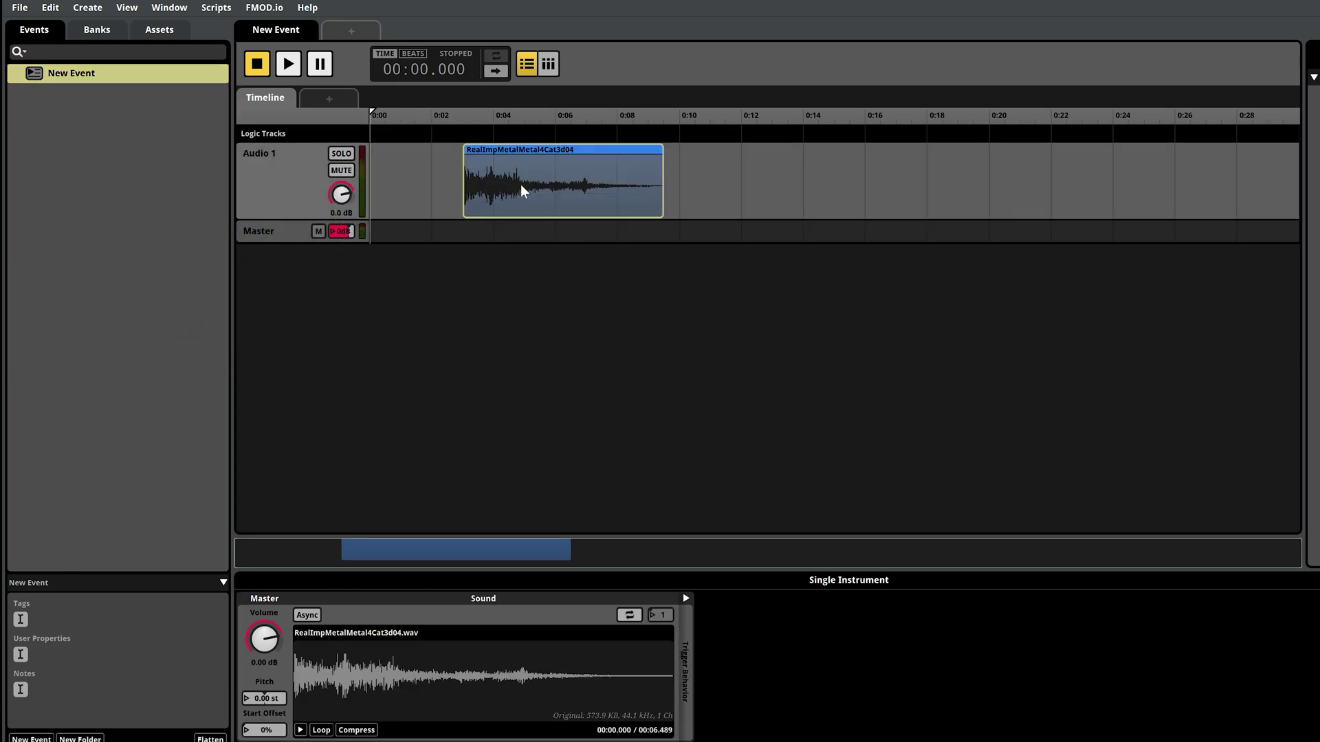
left_click_drag(548, 176, 452, 184)
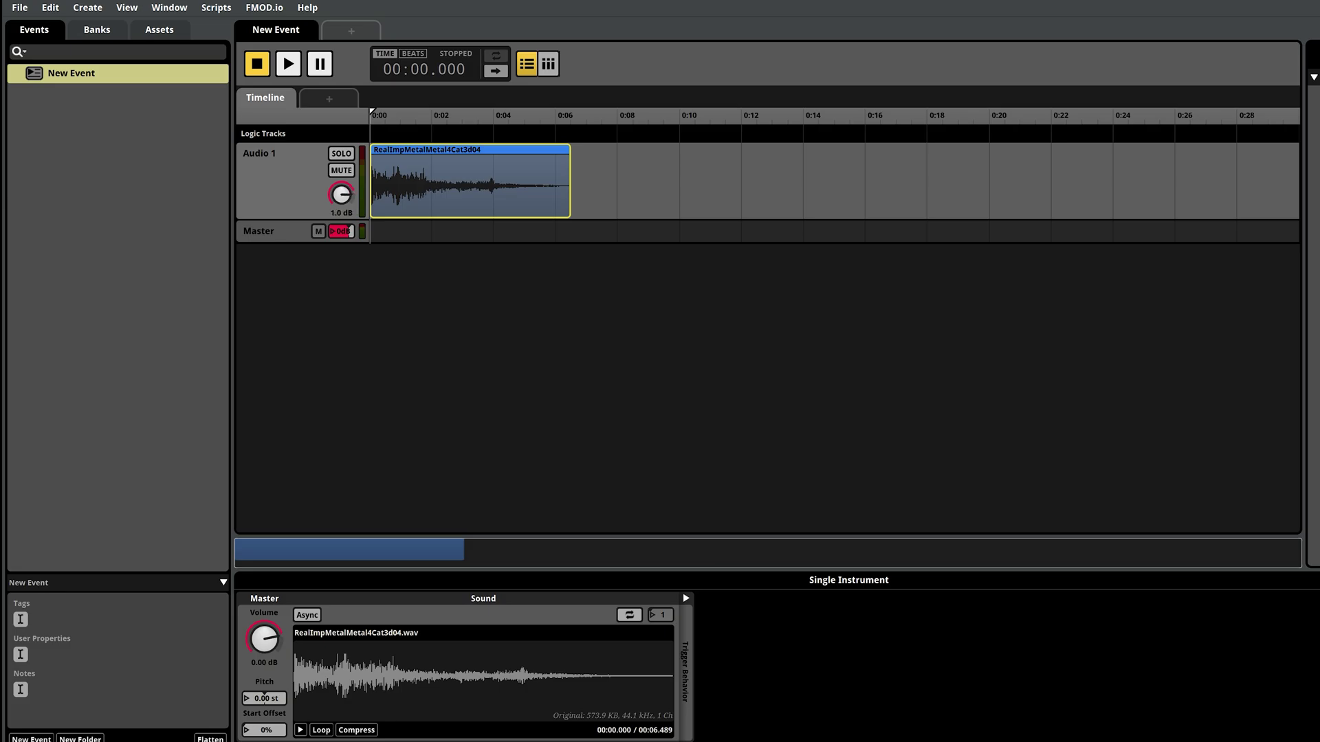
In the Mixer's Master Bus routing, move New Event under the UI group
left_click(169, 8)
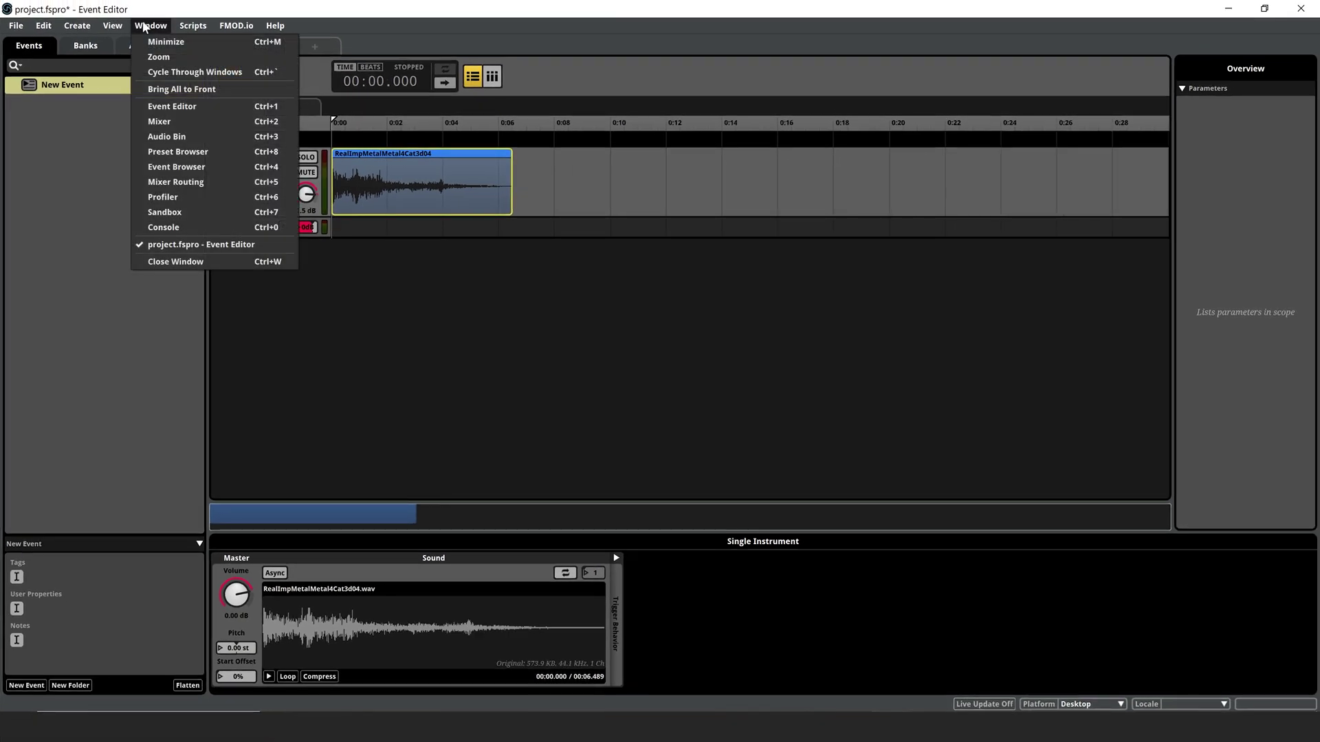
left_click(180, 121)
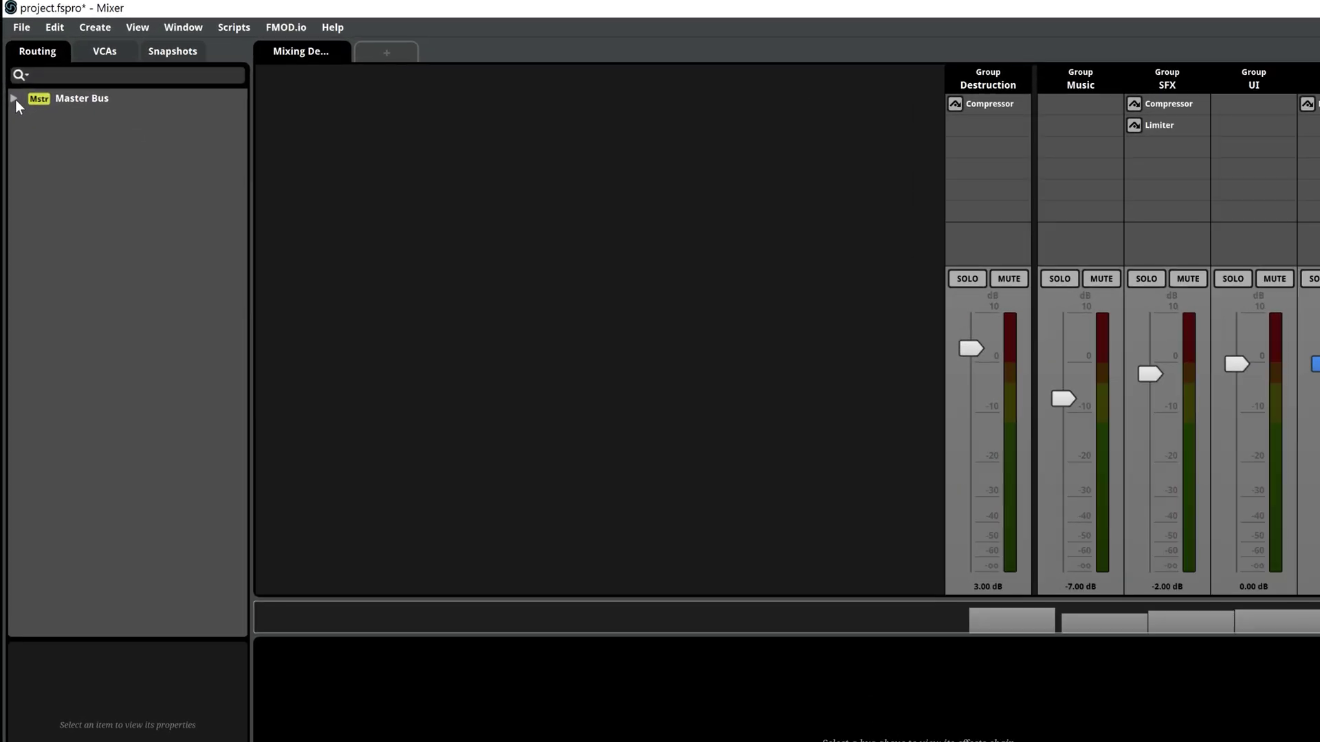
left_click(12, 85)
left_click(103, 202)
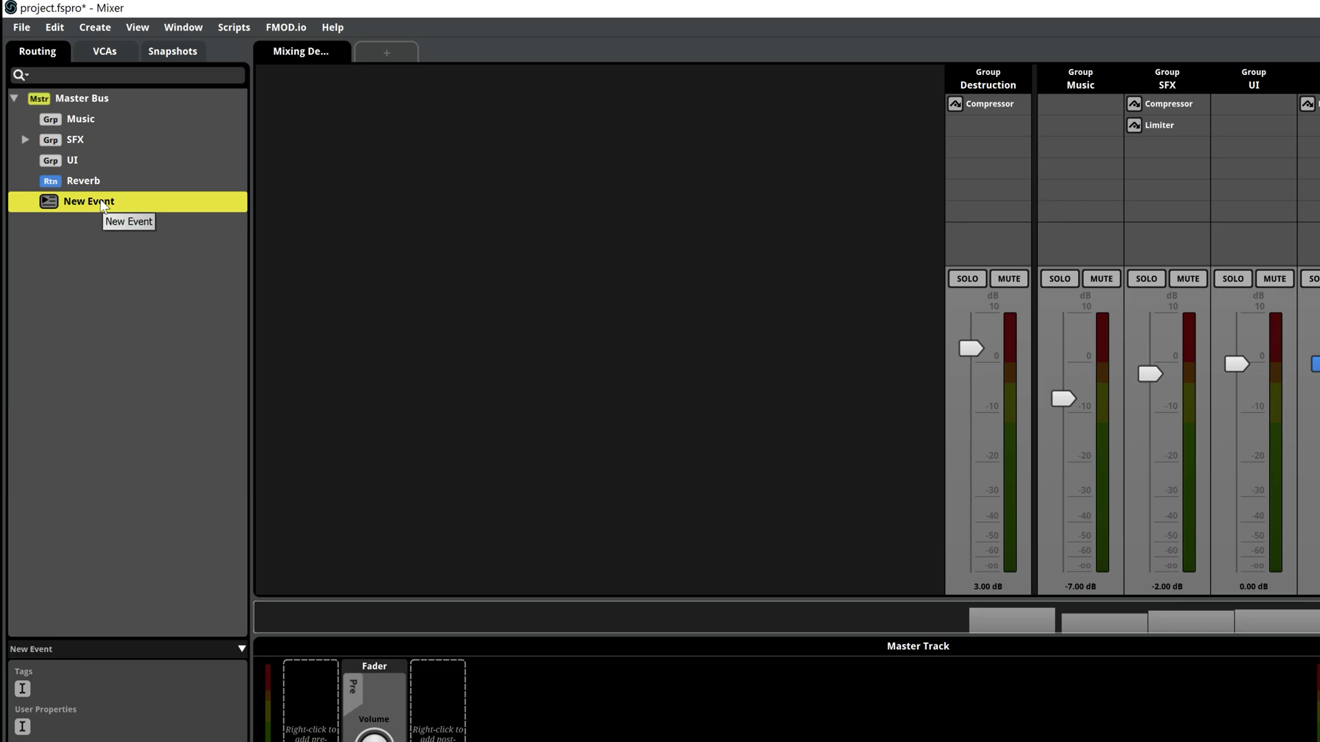
left_click_drag(101, 199, 92, 159)
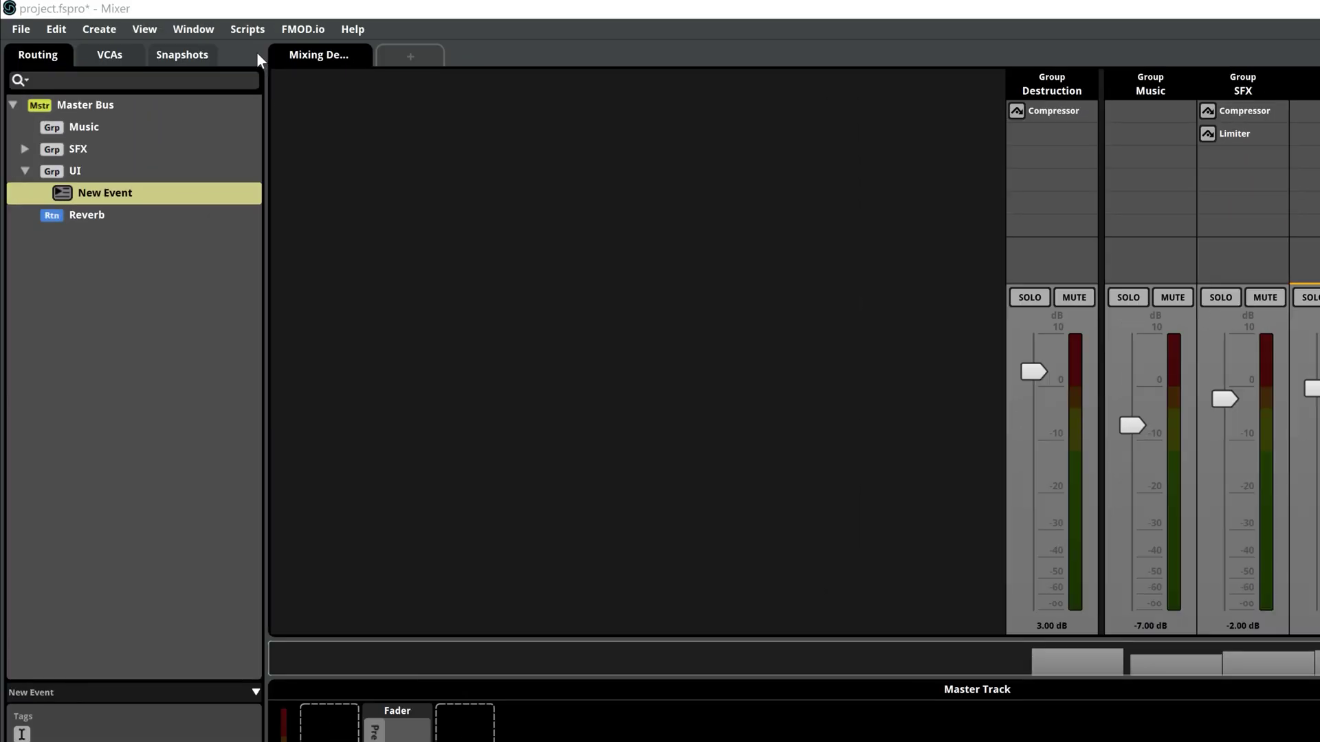
Save the project to VRage Editor using the VRage script
left_click(249, 31)
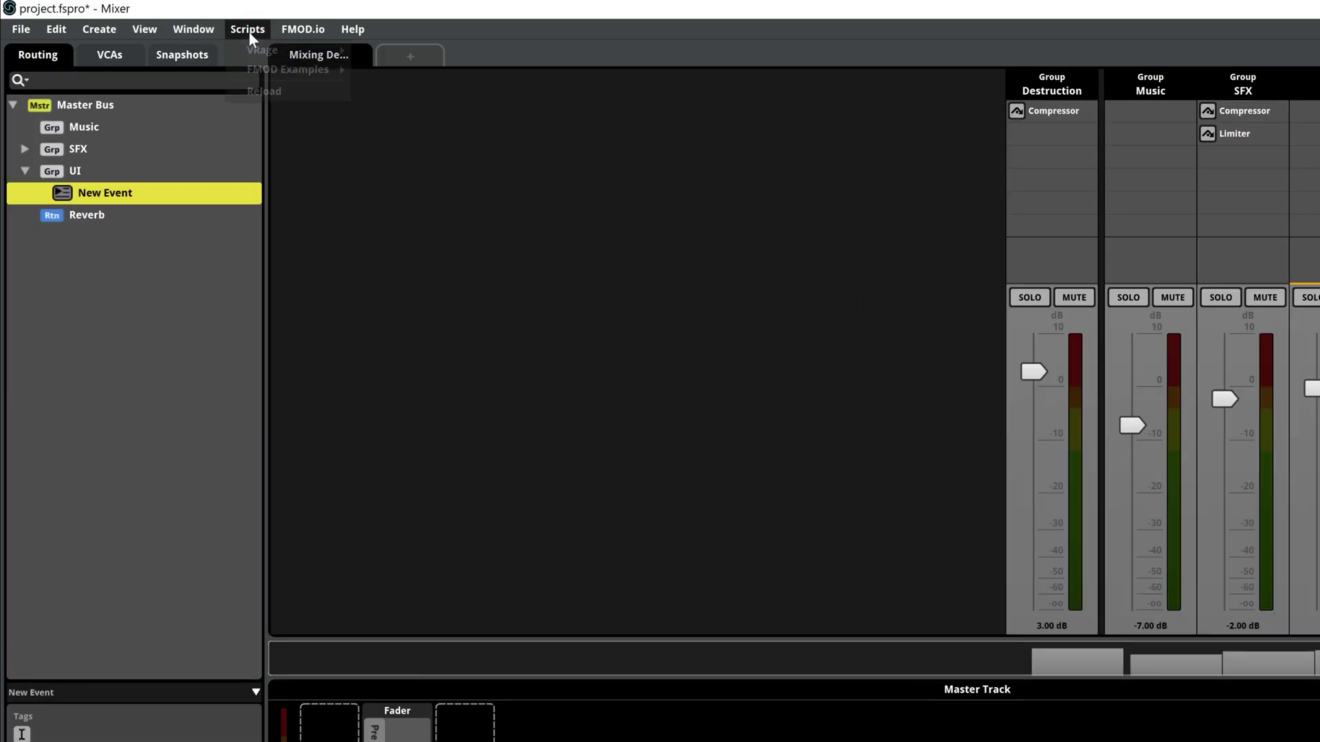
mouse_move(257, 51)
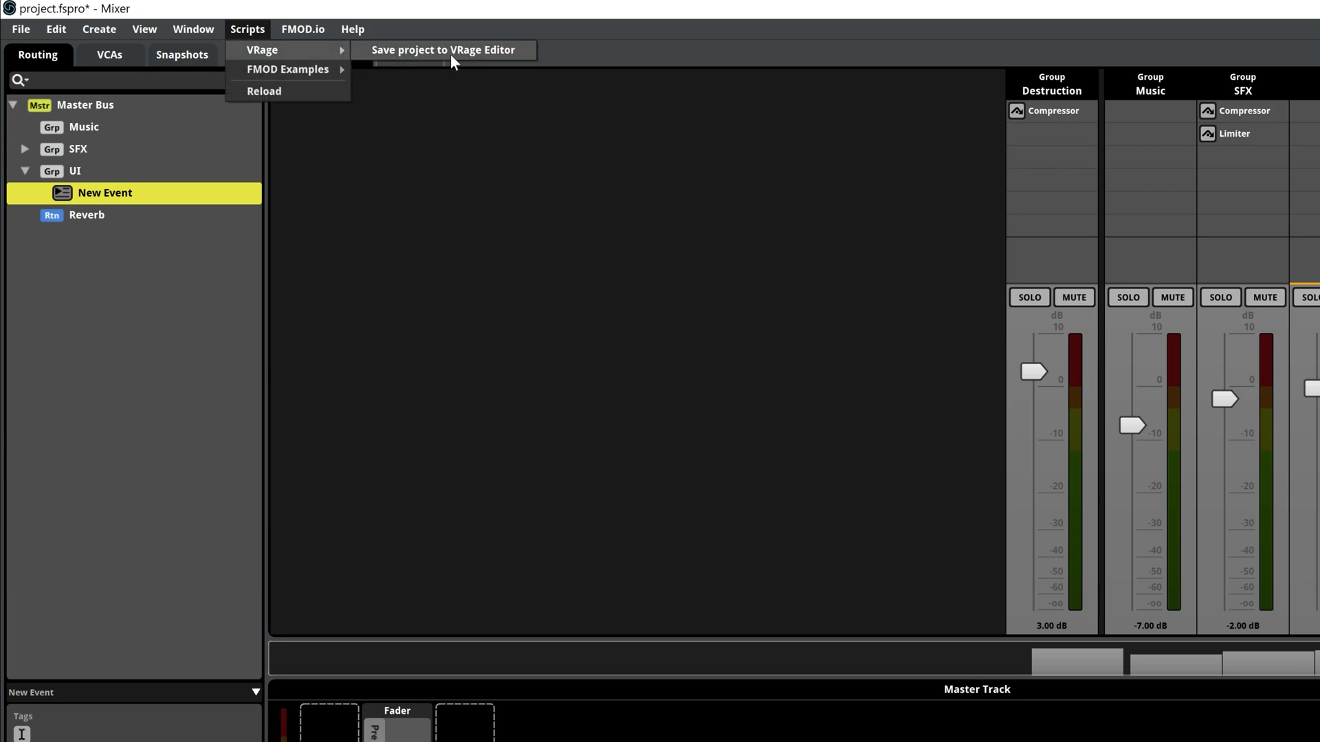
left_click(471, 52)
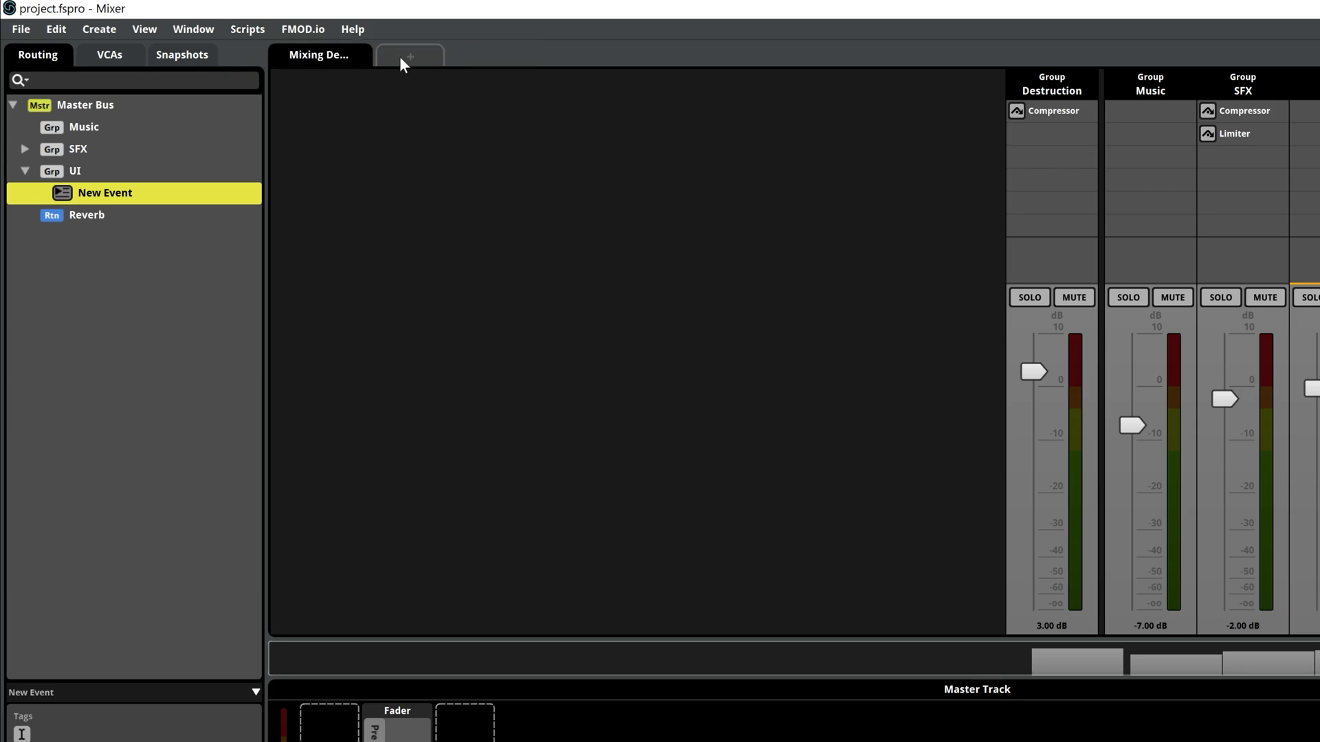
Exit FMOD Studio from the File menu
left_click(28, 31)
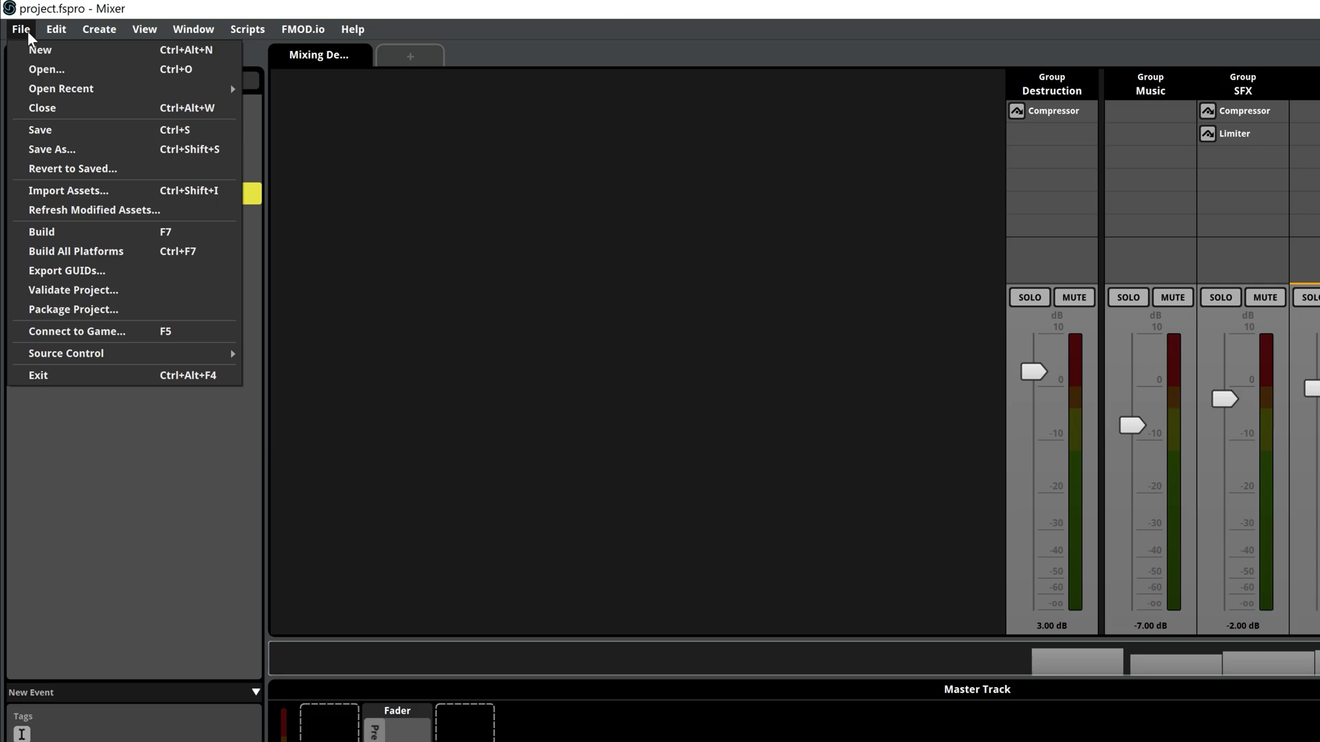
left_click(59, 130)
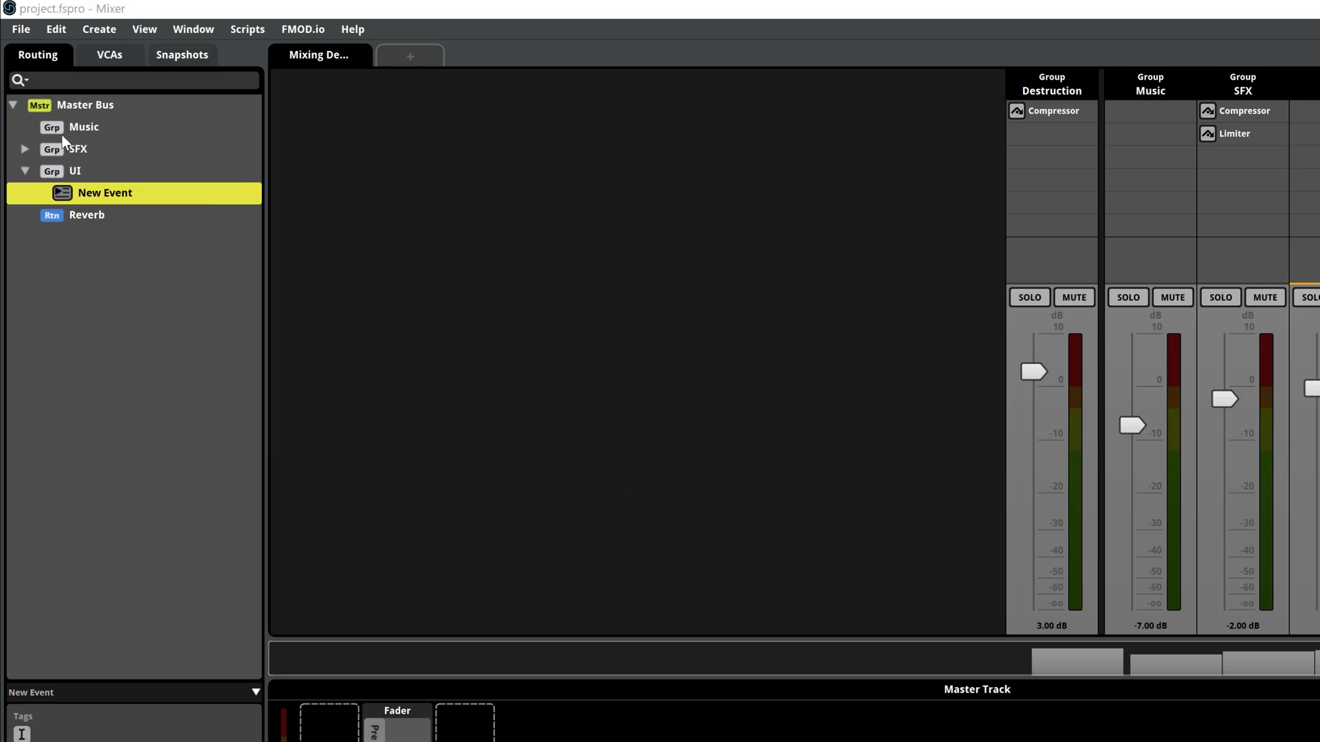
left_click(27, 33)
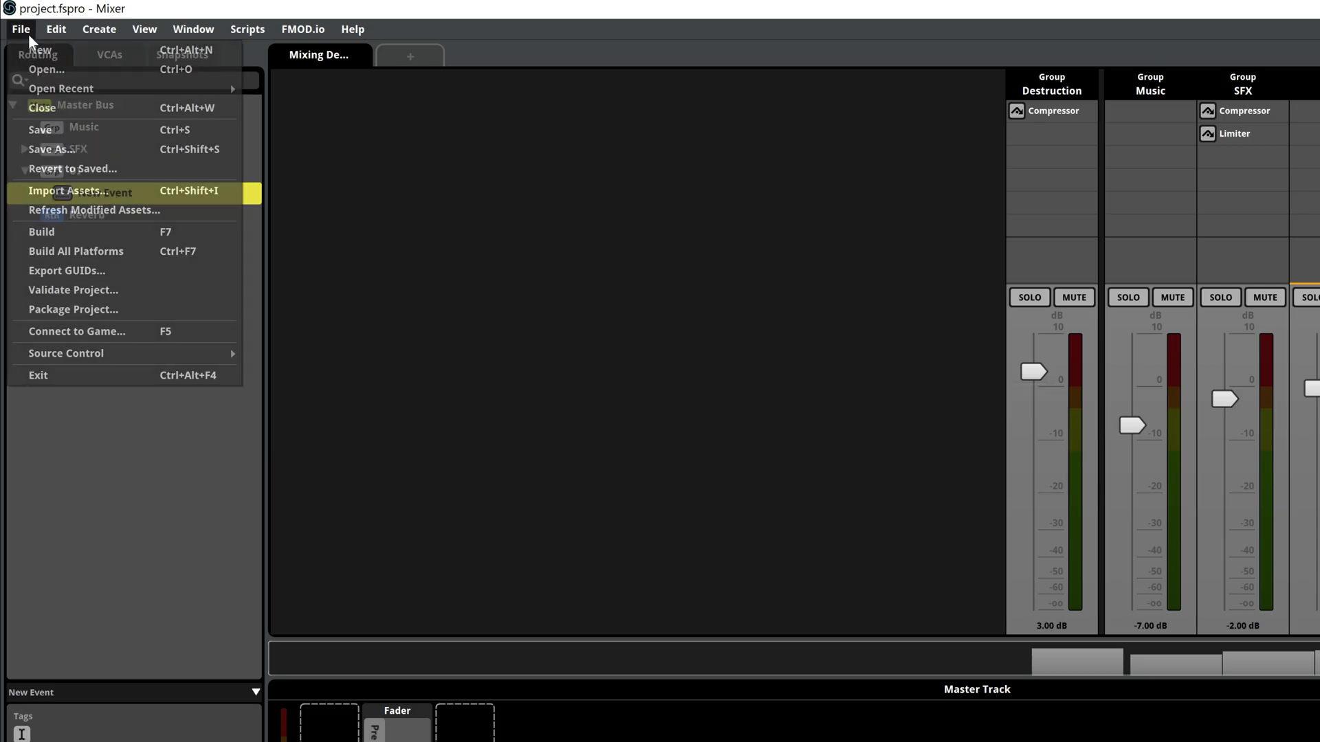
left_click(65, 375)
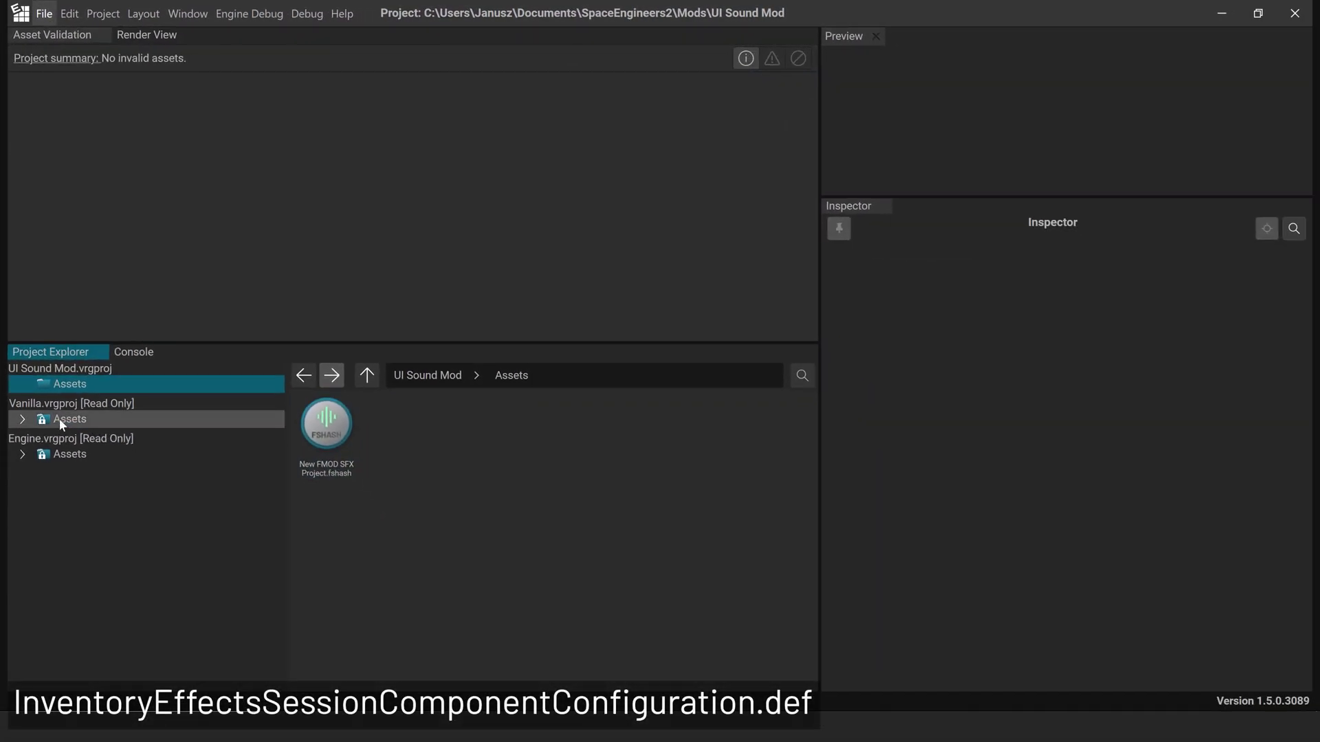
Navigate Vanilla > Assets > System > Configurations and show InventoryEffectsSessionComponentConfiguration.def's audio event properties
left_click(21, 420)
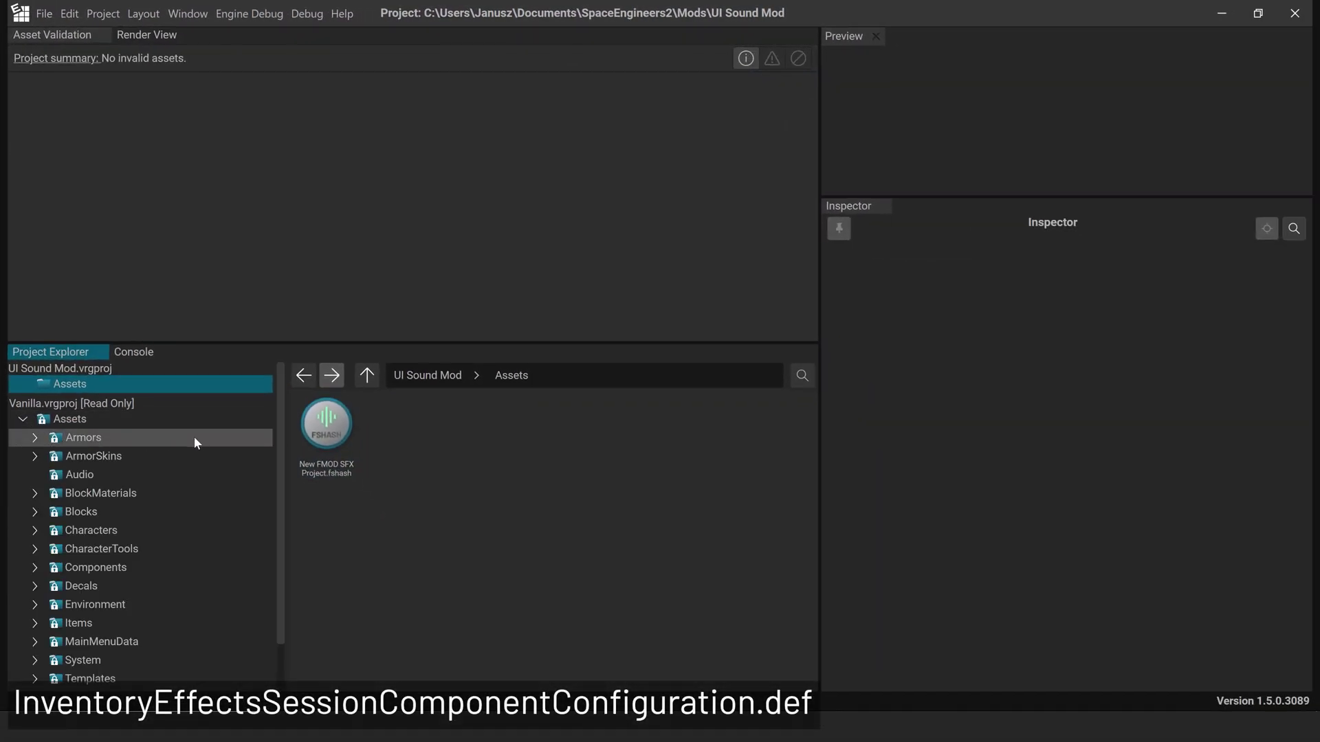
left_click_drag(282, 431, 284, 475)
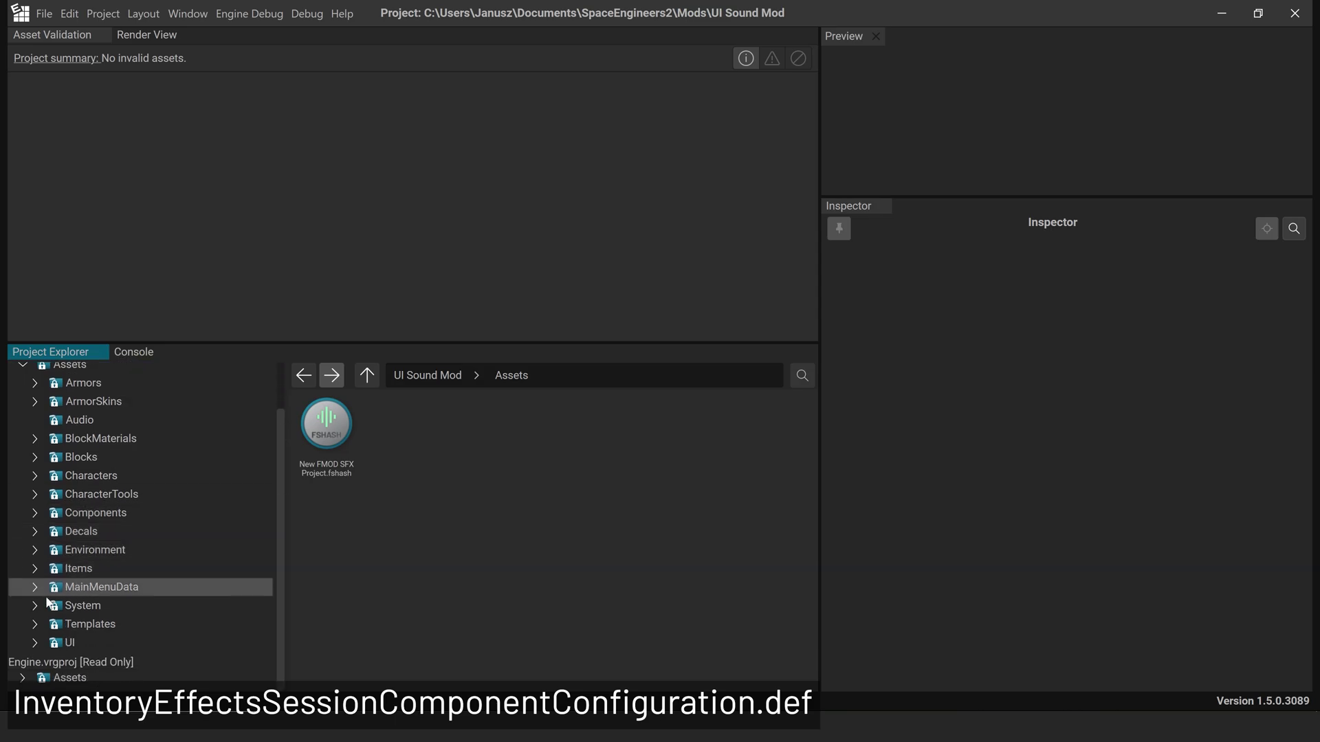
left_click(35, 606)
left_click_drag(278, 451, 231, 509)
left_click(159, 504)
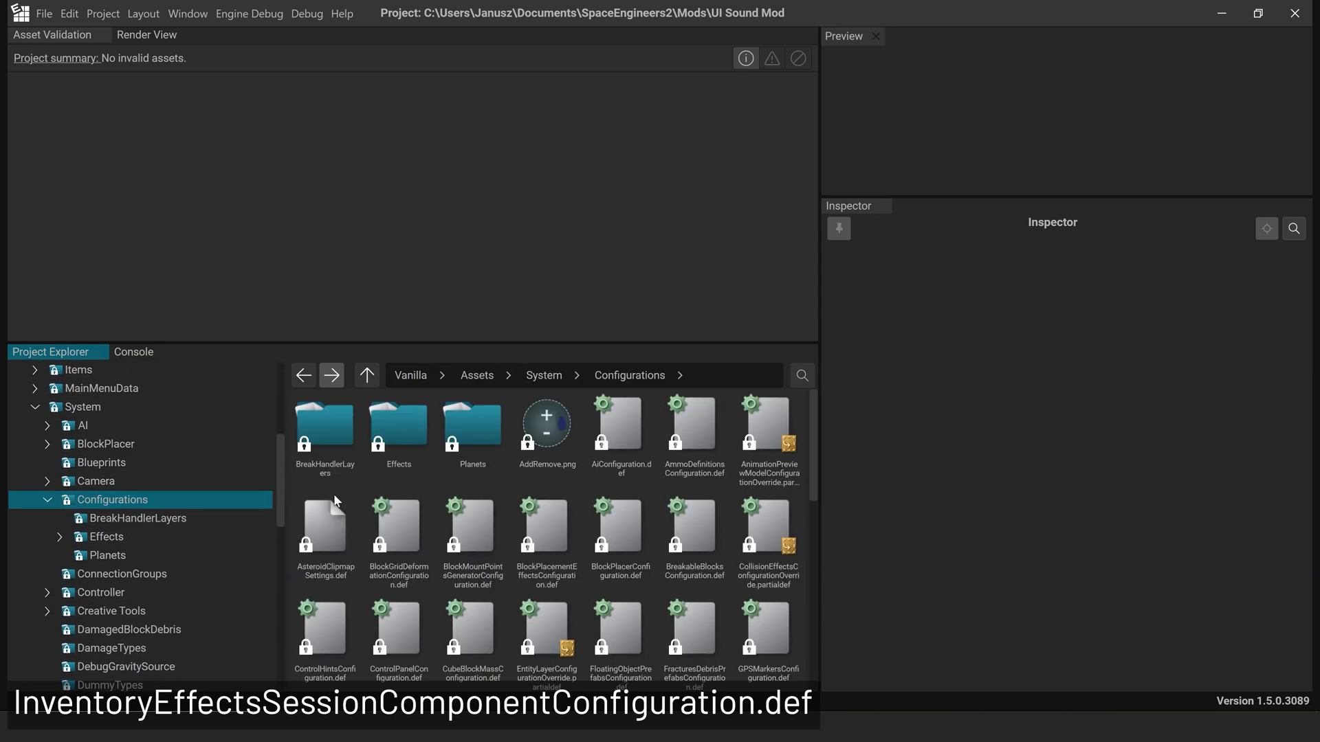
left_click_drag(812, 471, 813, 592)
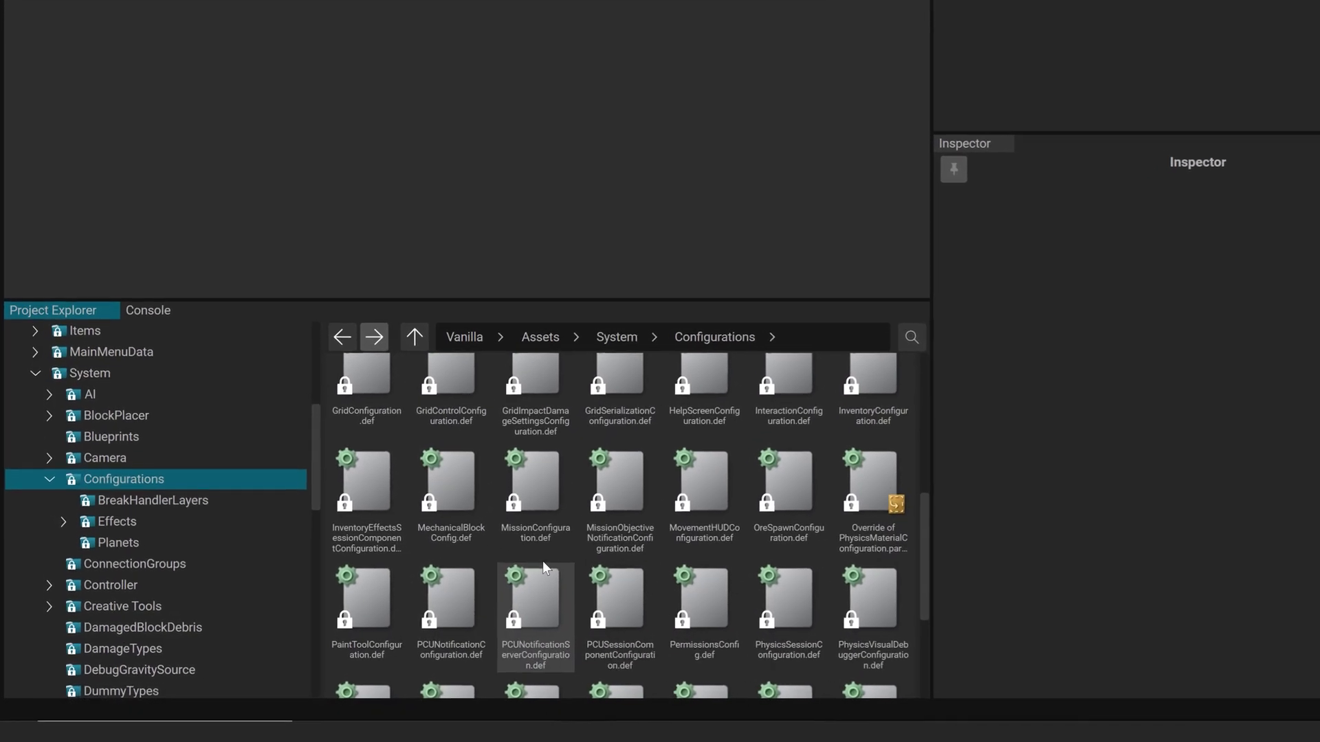
left_click(323, 500)
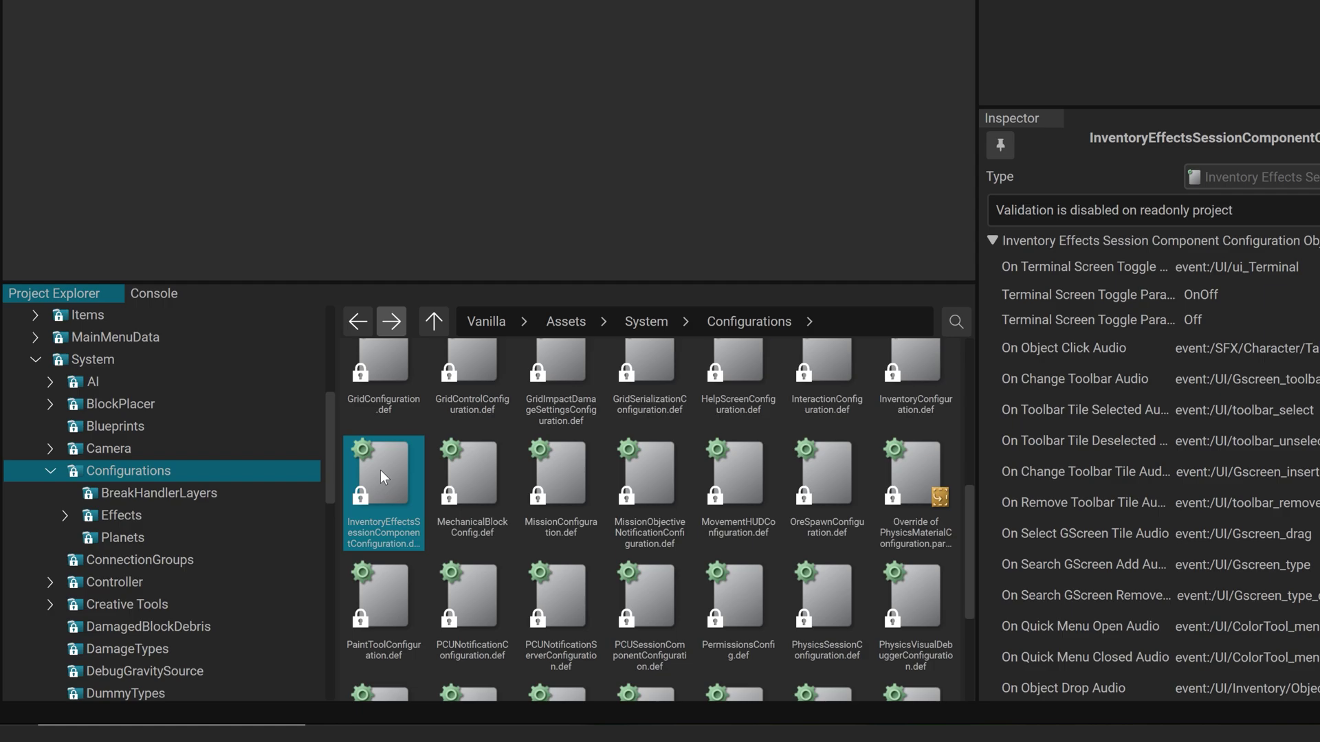
Make a partial override of the inventory effects configuration in UI Sound Mod's Assets, keeping the default name
right_click(381, 470)
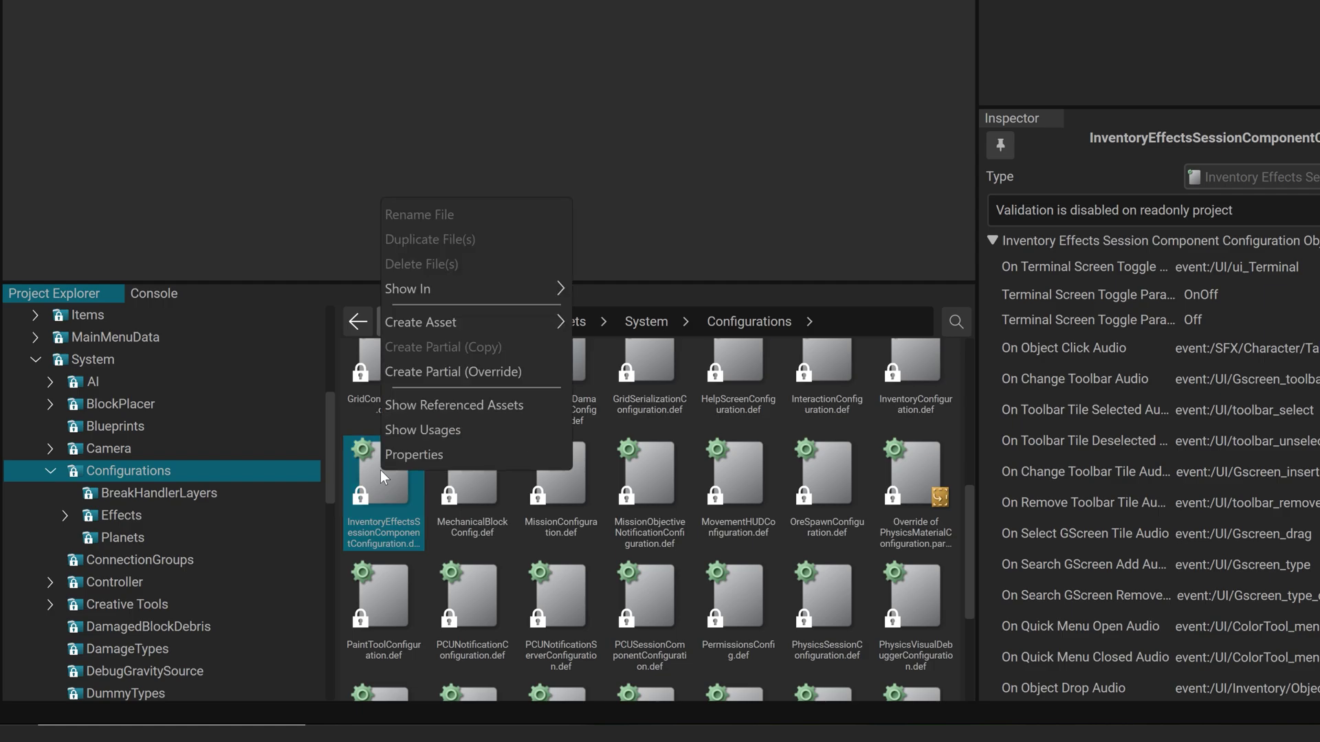
left_click(533, 374)
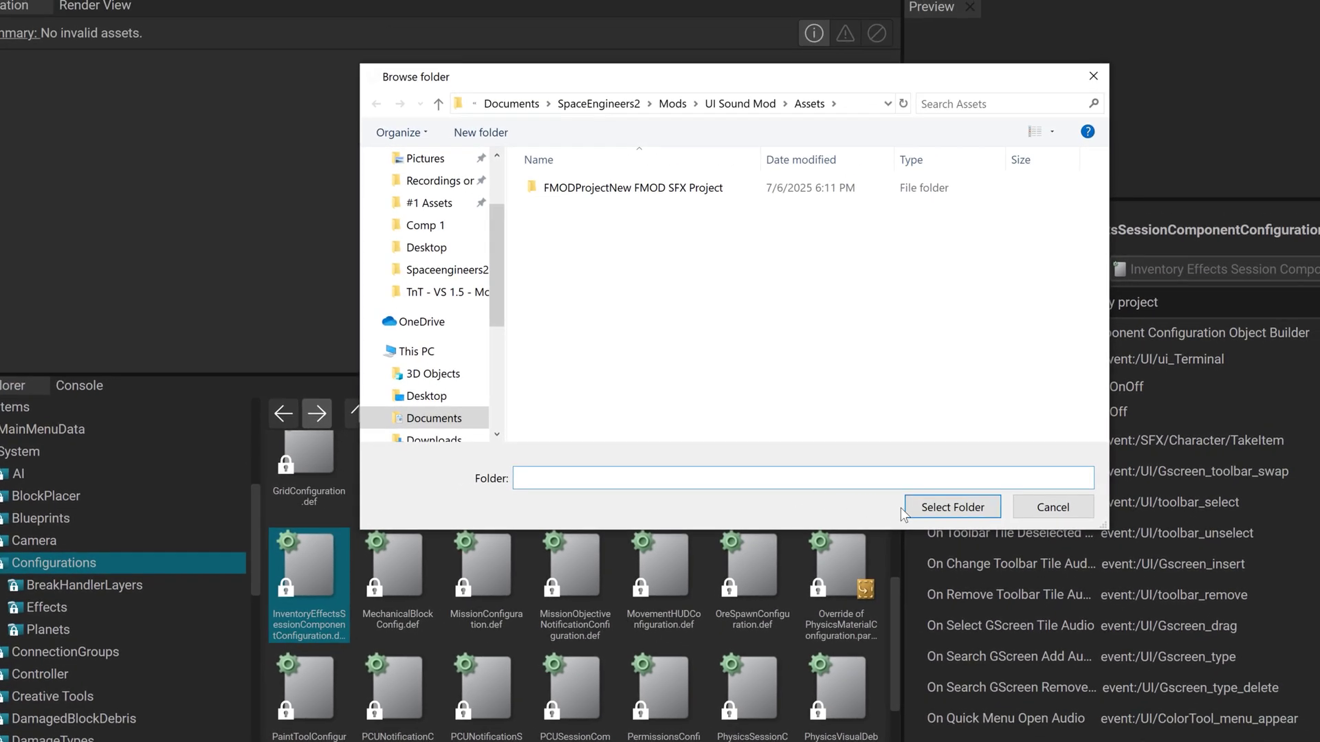
left_click(951, 507)
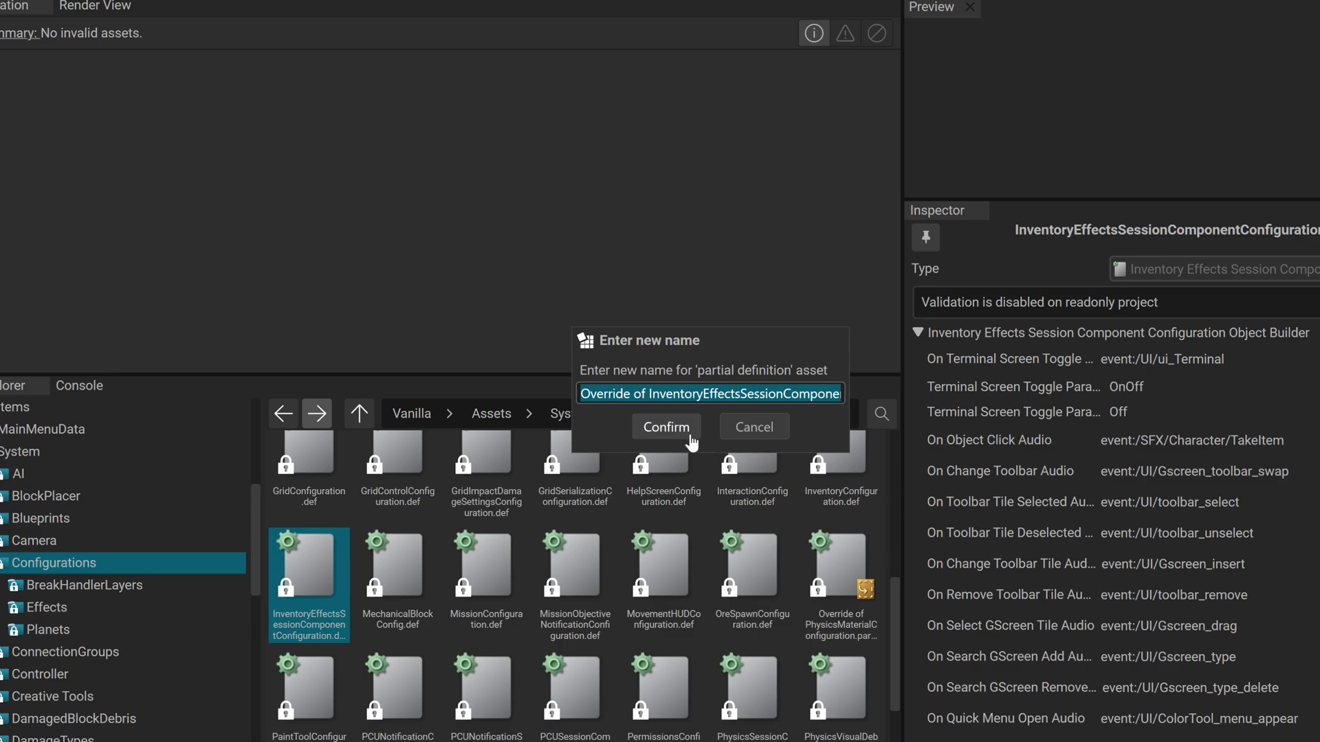
left_click(678, 432)
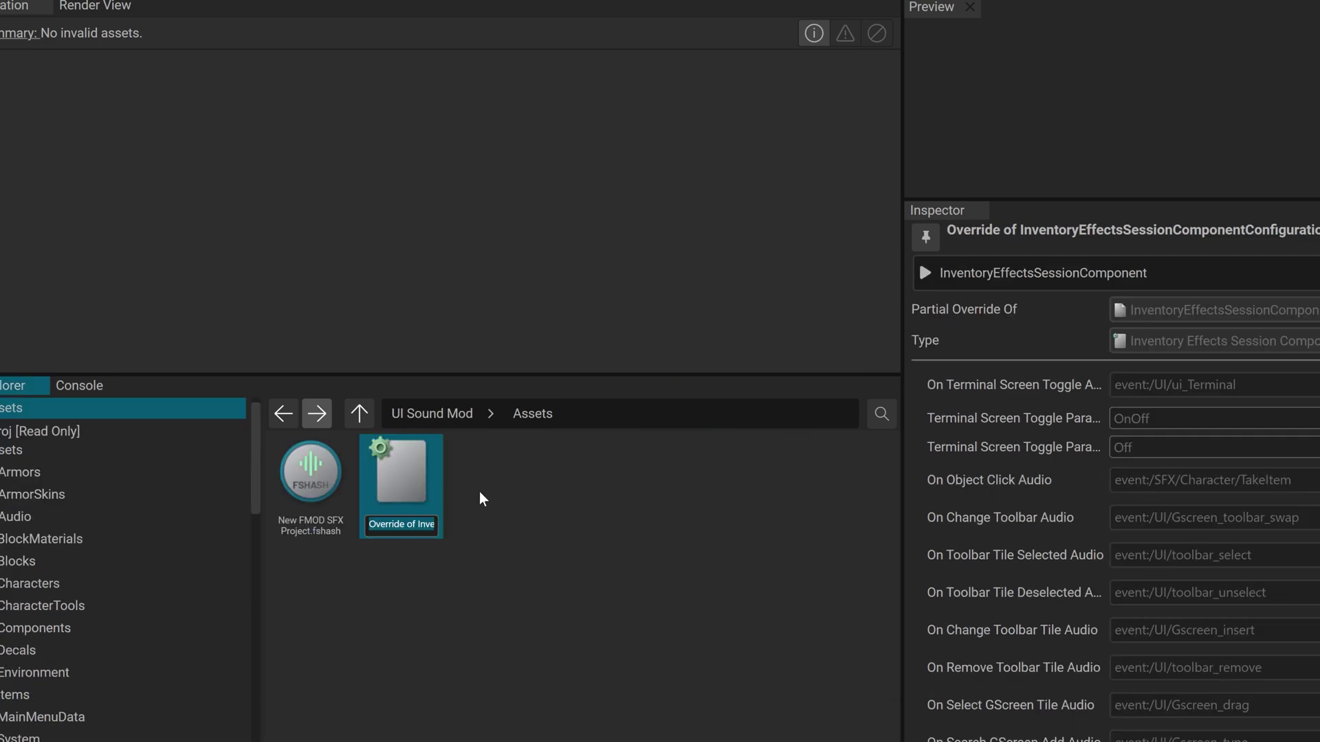
left_click(480, 492)
Set the override's On Change Toolbar Tile Audio to event:/New Event and start Space Engineers 2
left_click(407, 480)
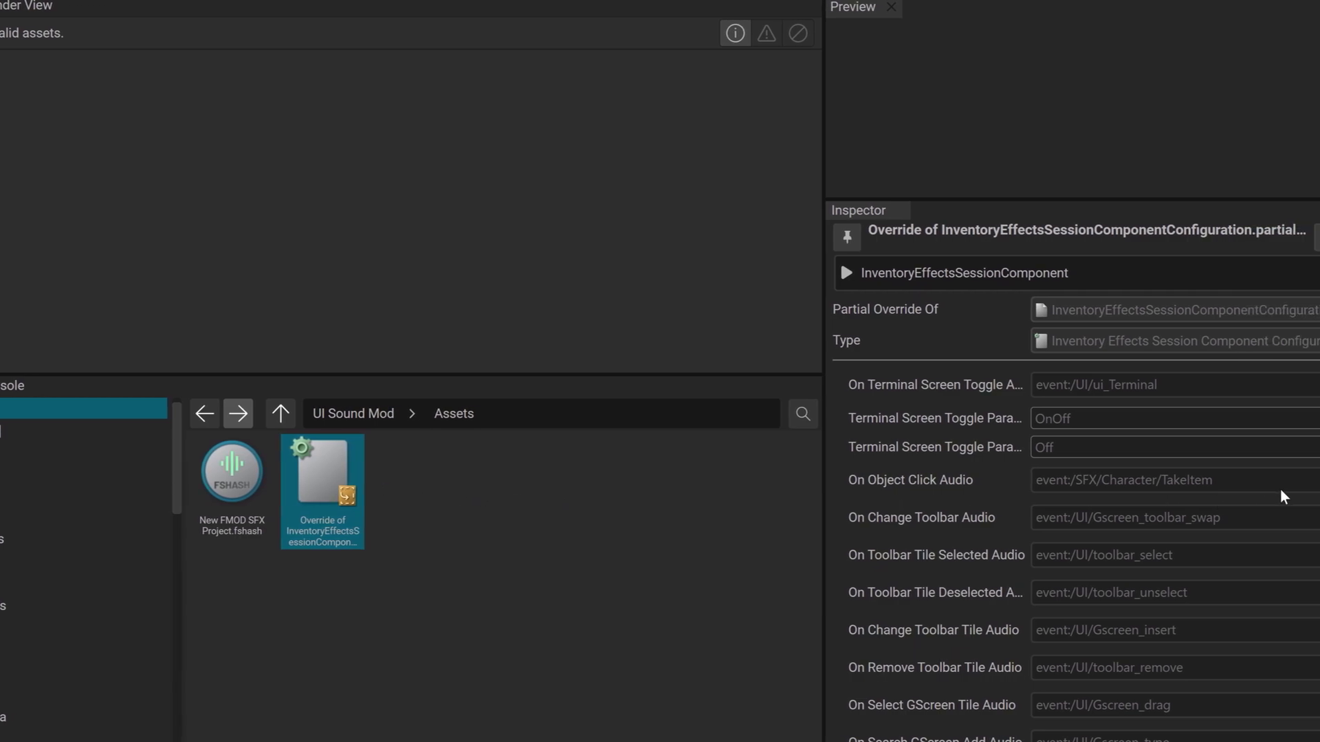
scroll(1306, 481, "down", 3)
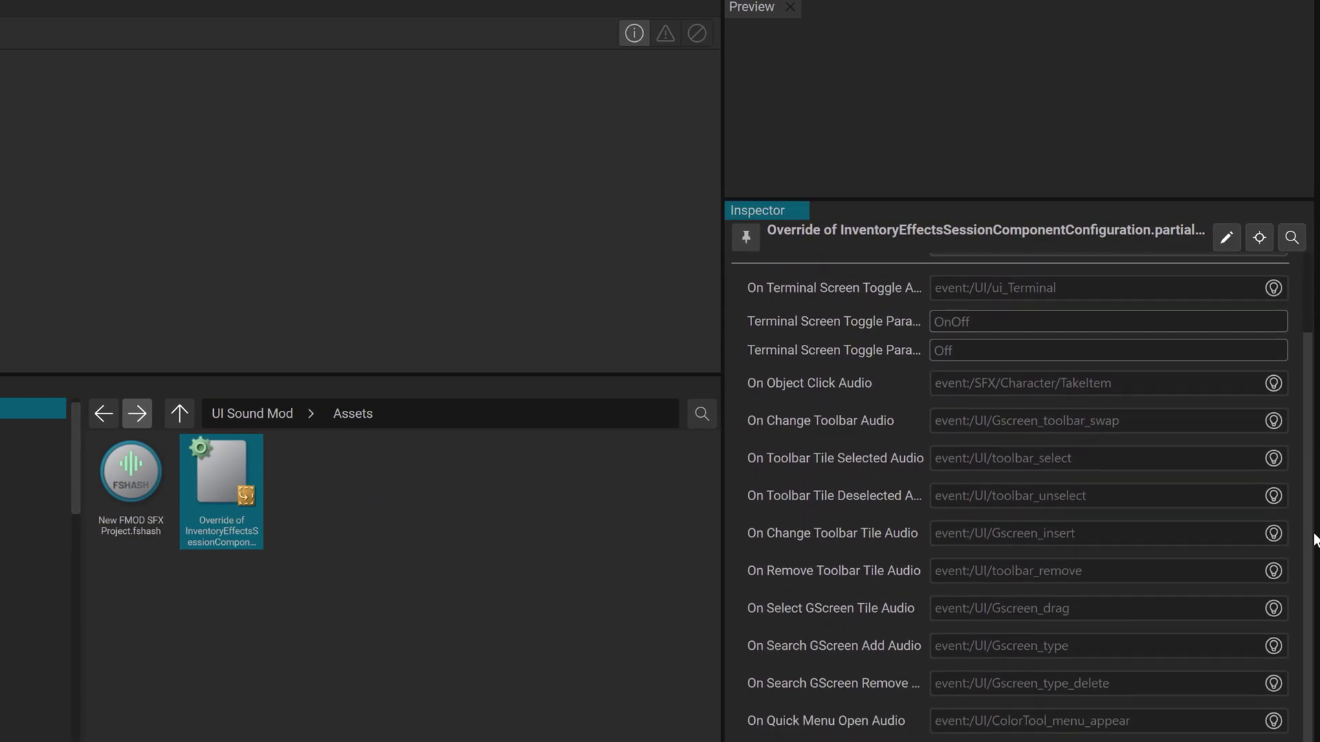
scroll(1314, 540, "down", 1)
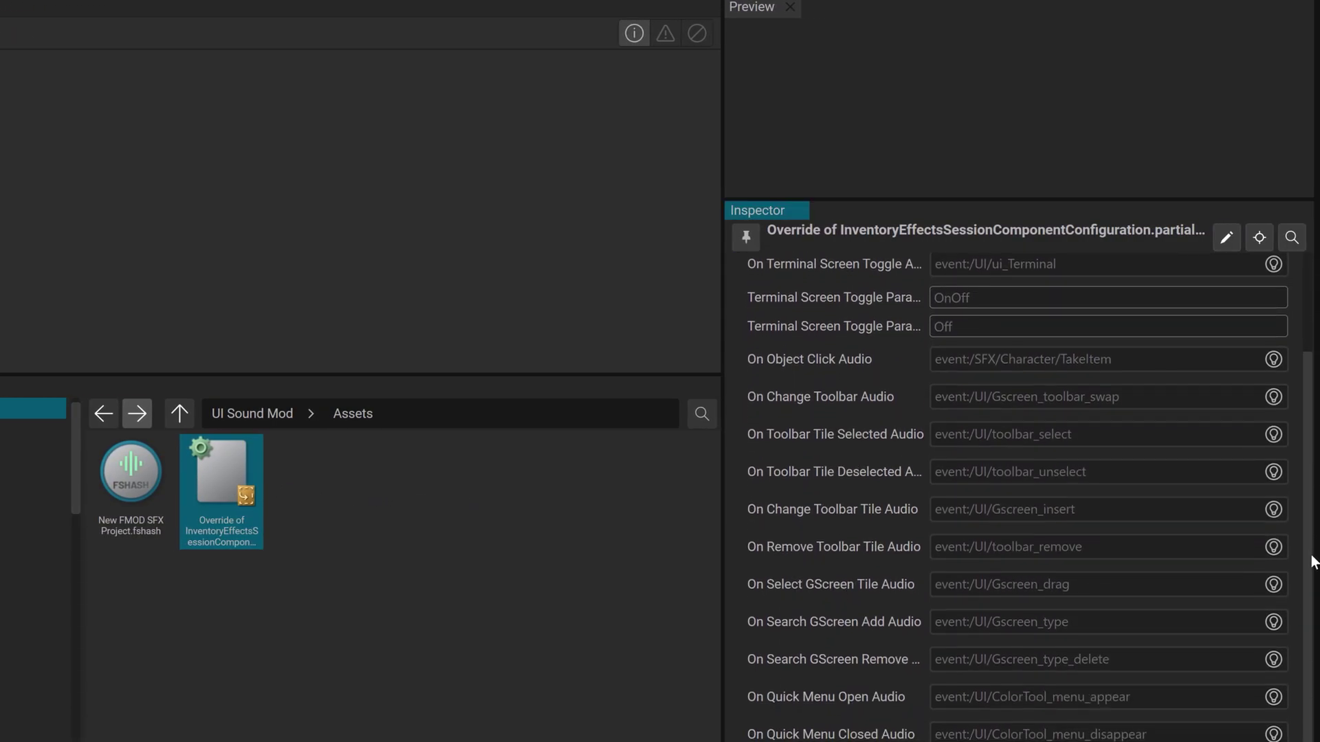
left_click(1272, 516)
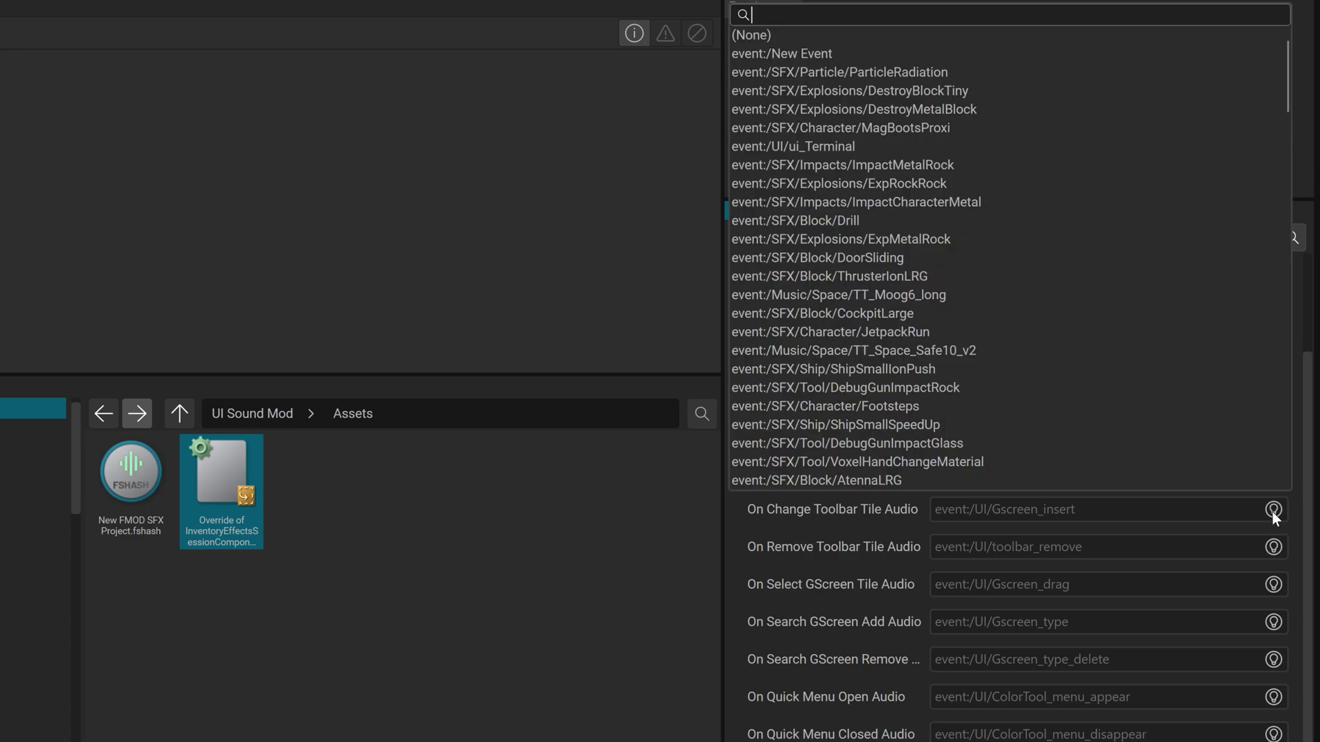
left_click(918, 56)
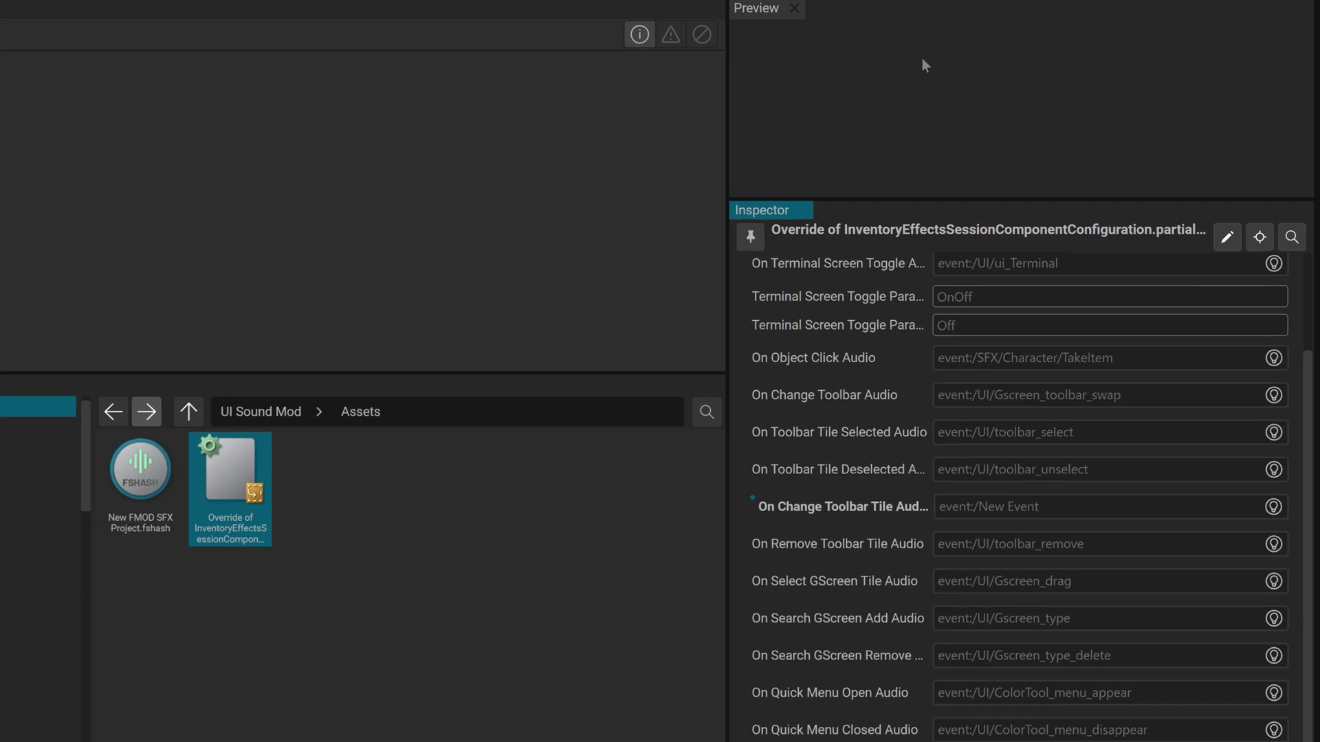
left_click(43, 6)
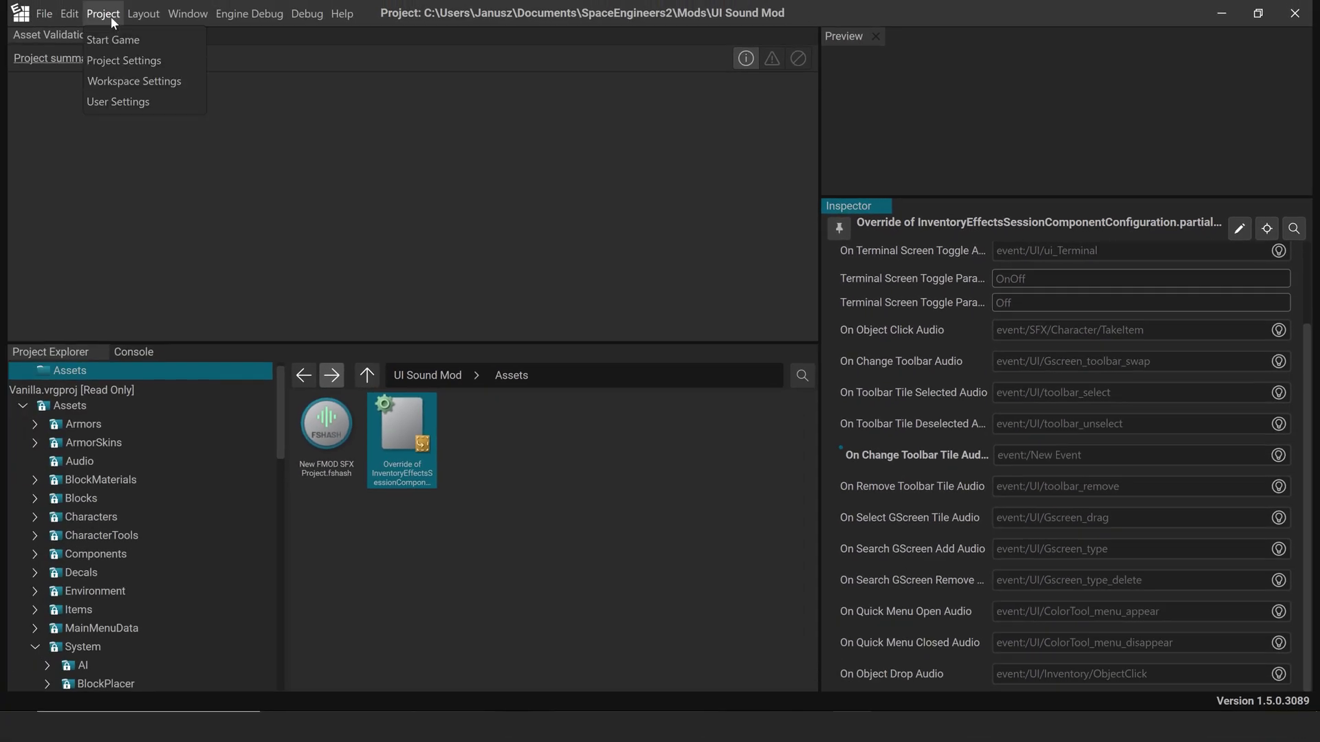
left_click(115, 43)
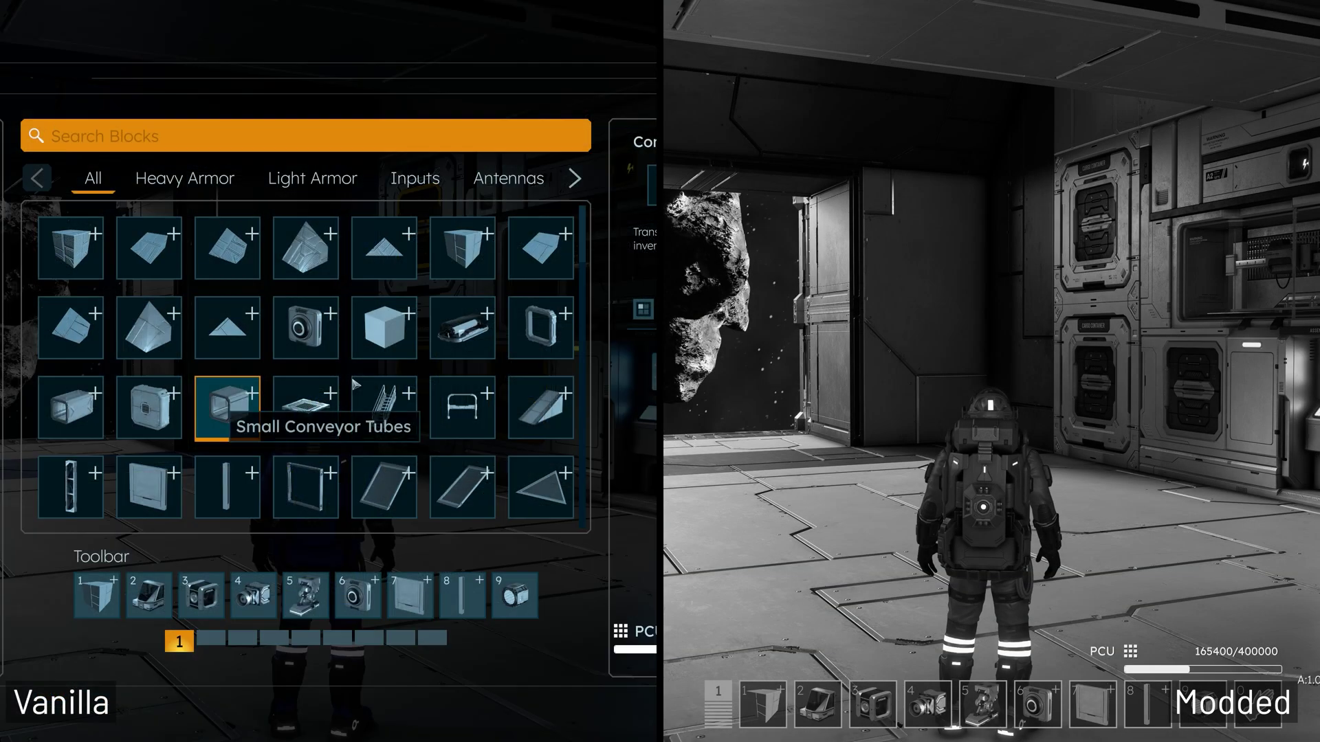
Fill vanilla toolbar slots 4–7 with Square, angled and triangular window blocks
left_click(313, 497)
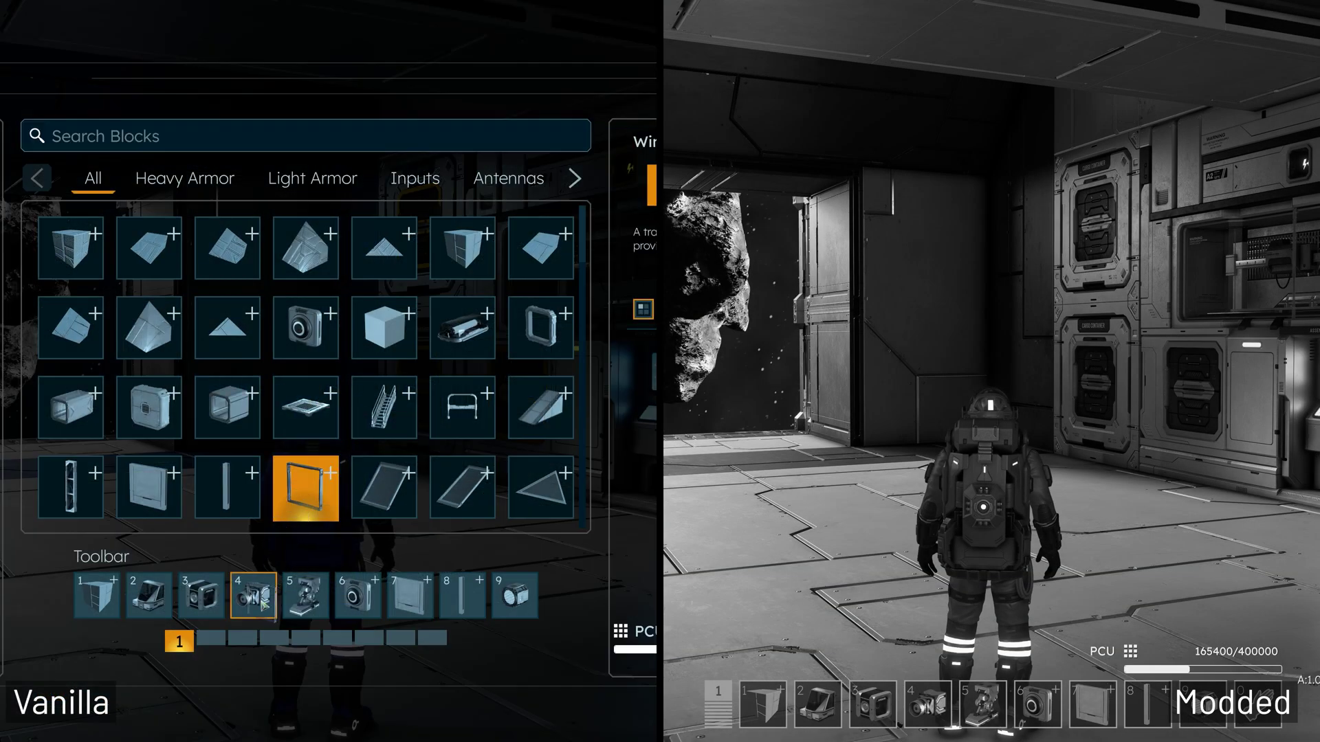
left_click(383, 489)
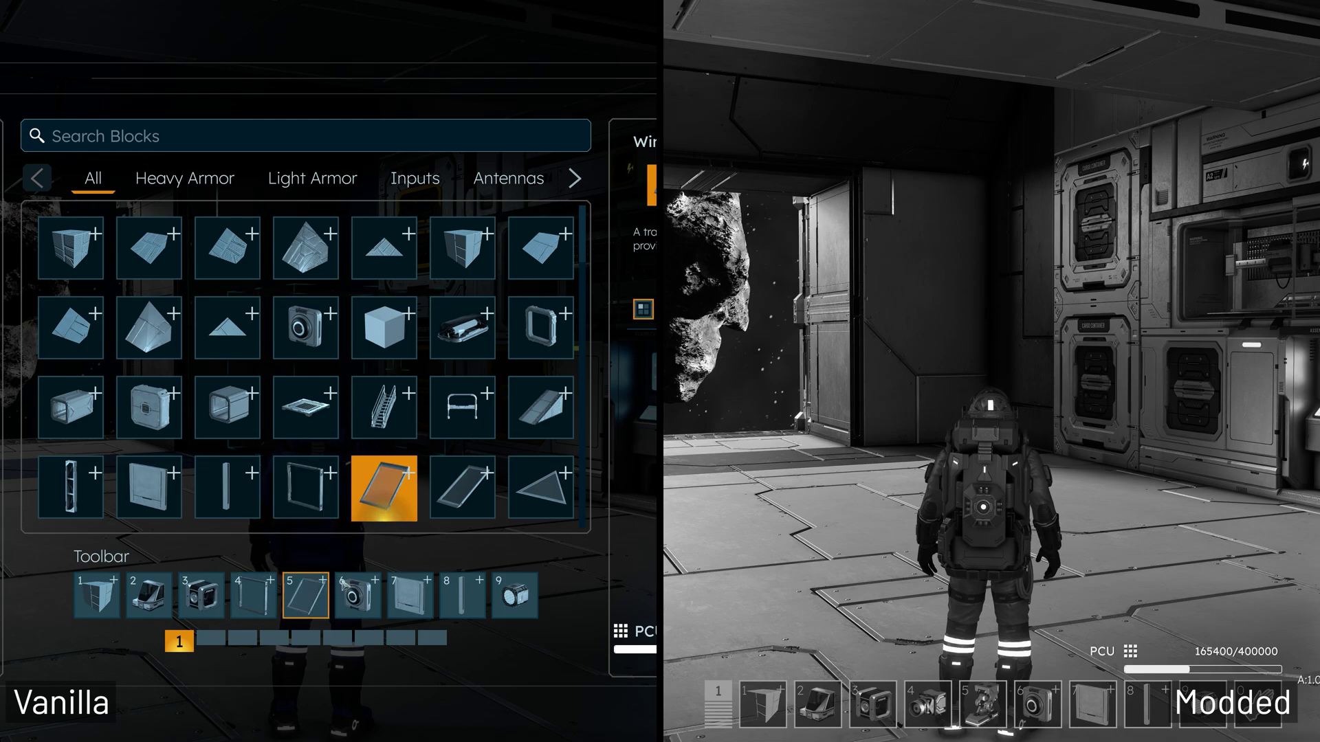
left_click(462, 488)
left_click(540, 488)
Fill modded toolbar slots 4–8 with Square, Short Angled, Long Angled and triangular windows
left_click(979, 490)
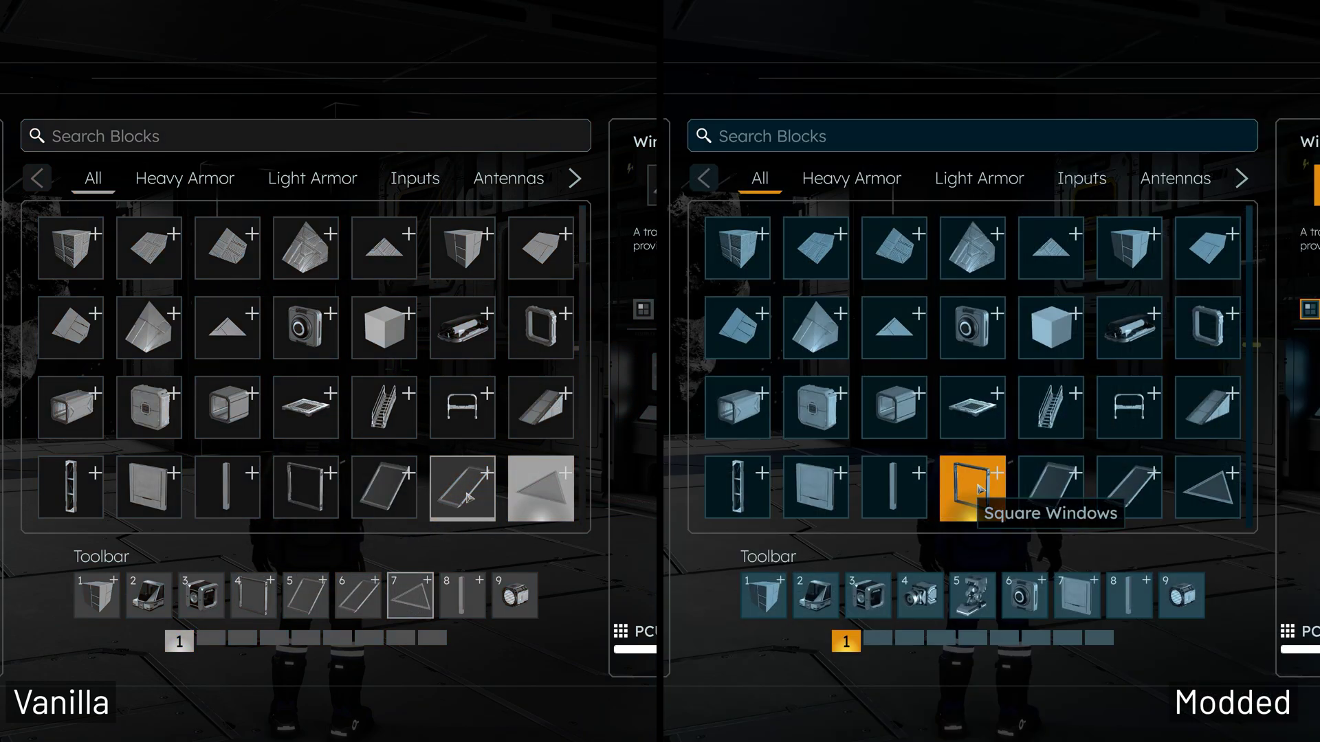
left_click(931, 589)
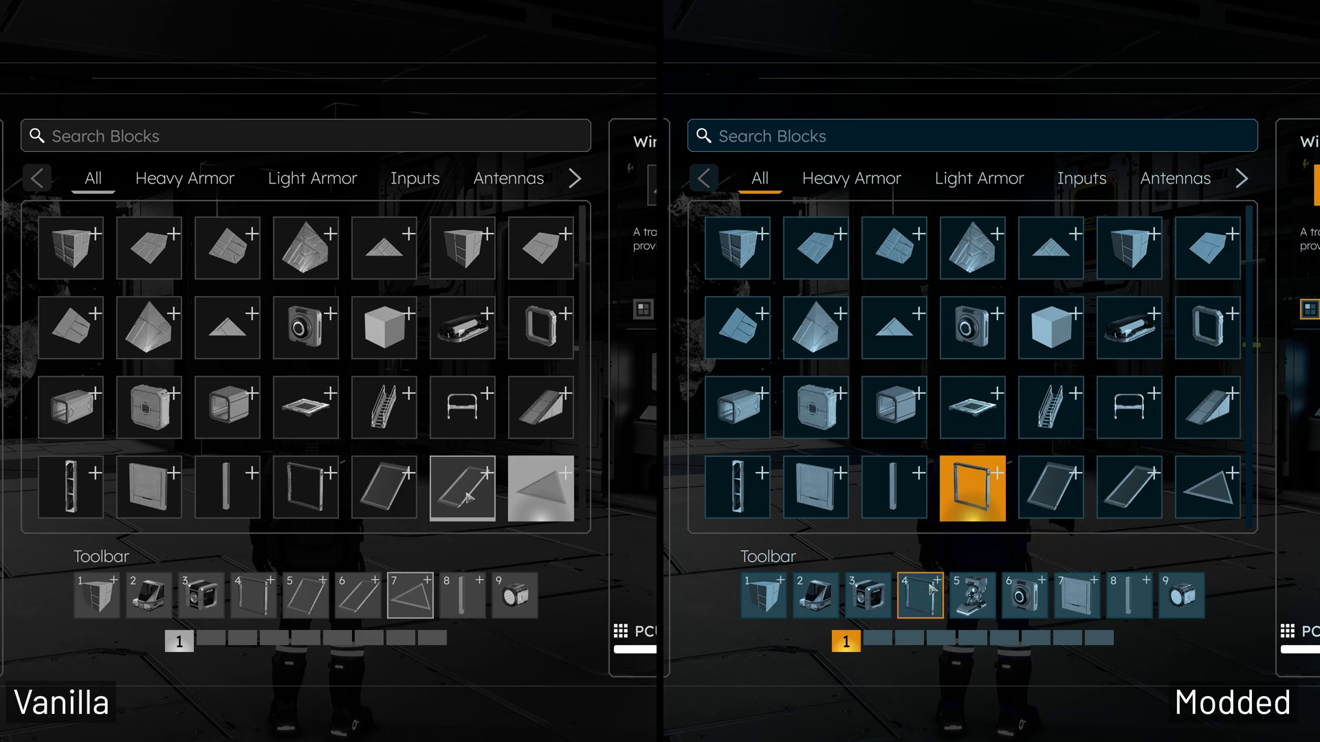
left_click(1056, 491)
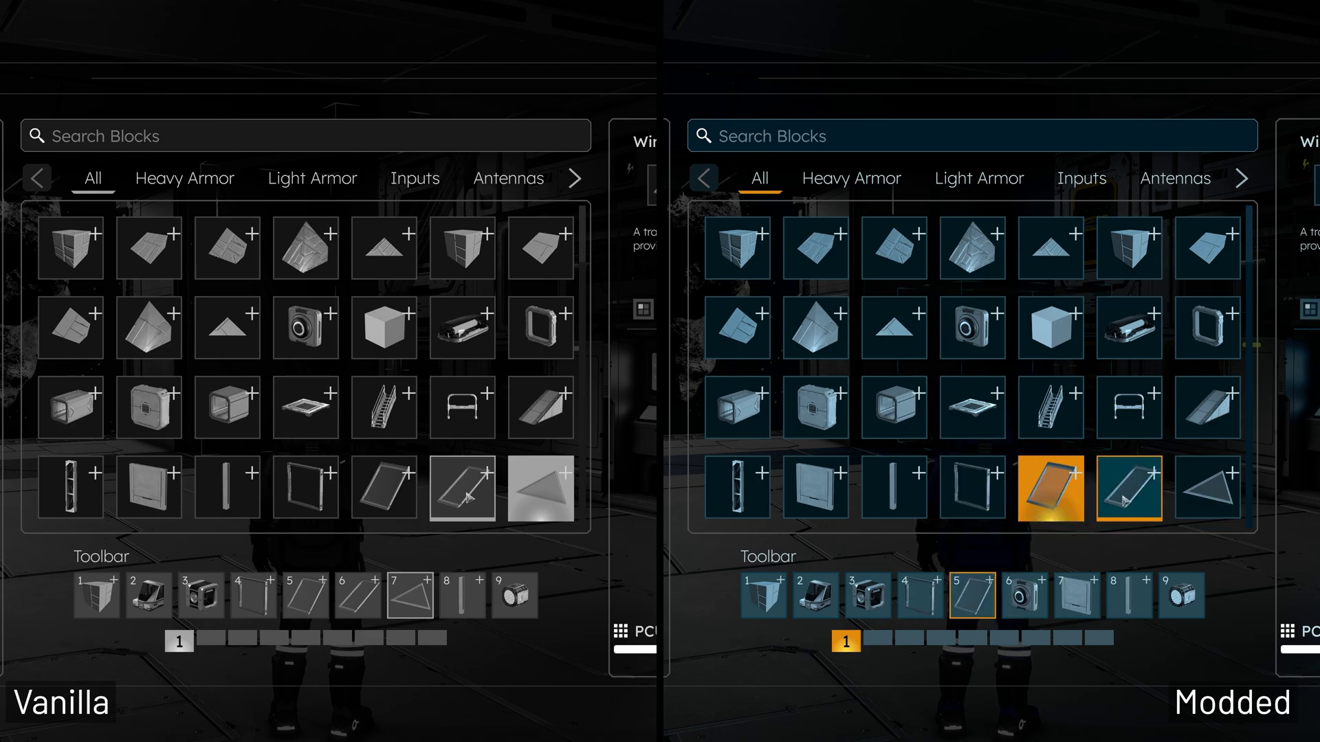
left_click_drag(1125, 499, 1022, 601)
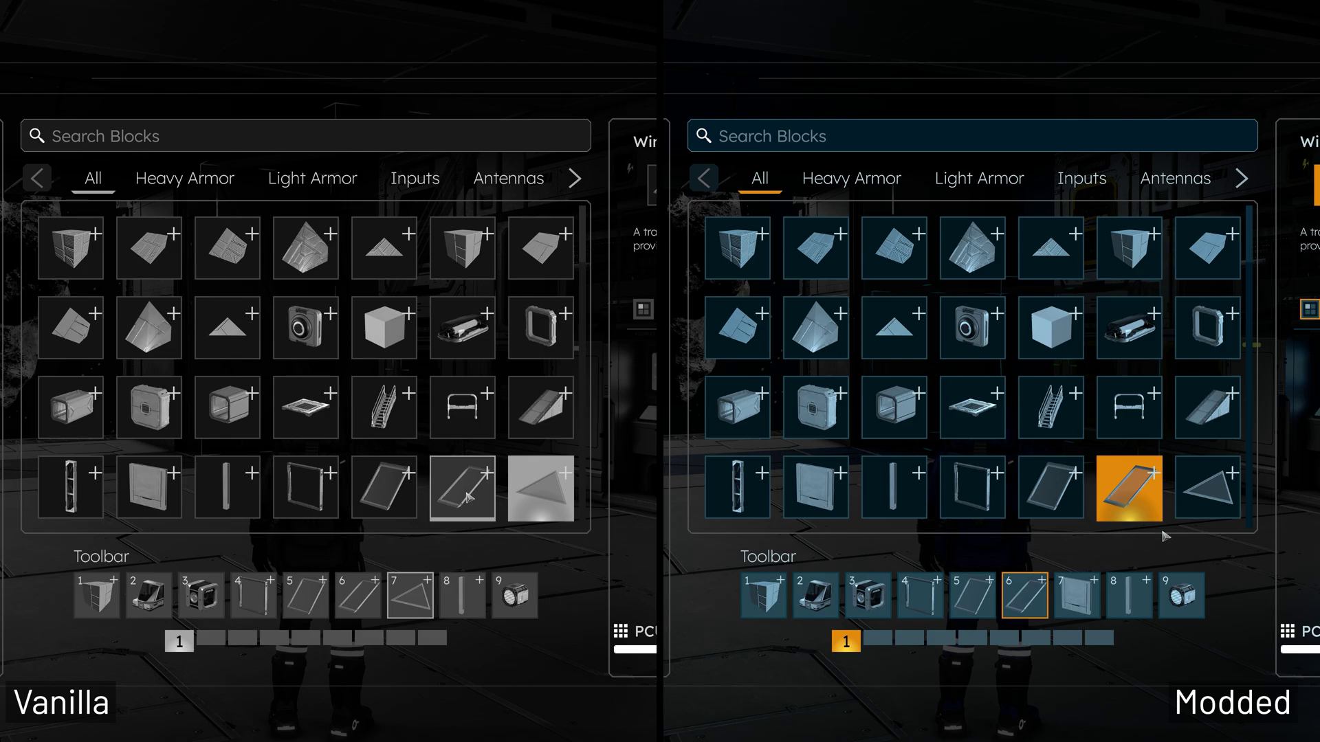
left_click_drag(1205, 494, 1087, 604)
left_click_drag(1130, 493, 1139, 593)
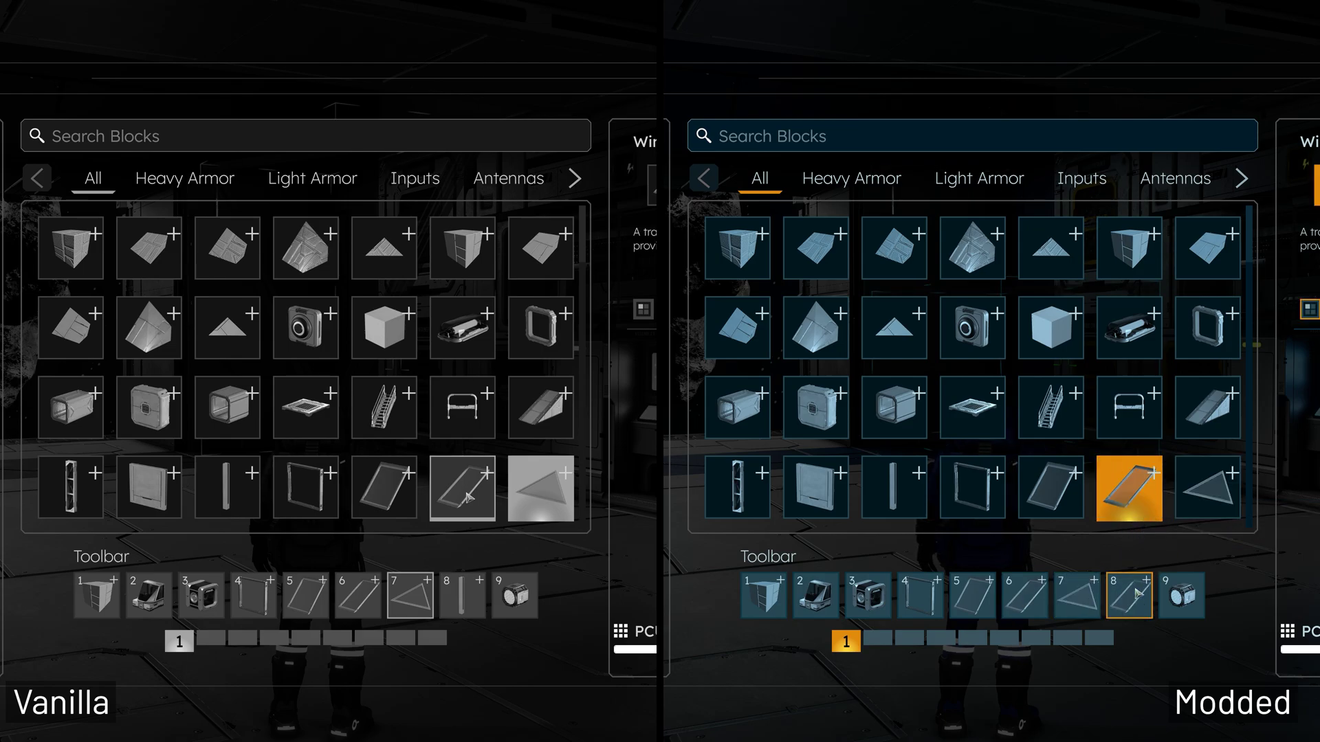